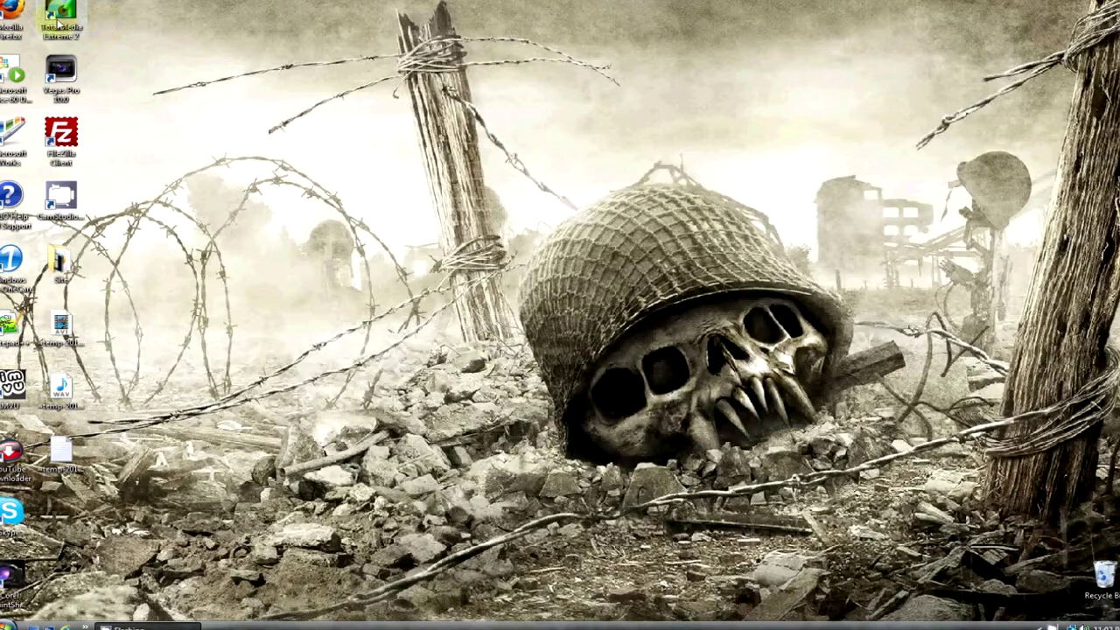
Step: Launch Vegas Pro 10 from its desktop icon
click(178, 90)
double_click(63, 75)
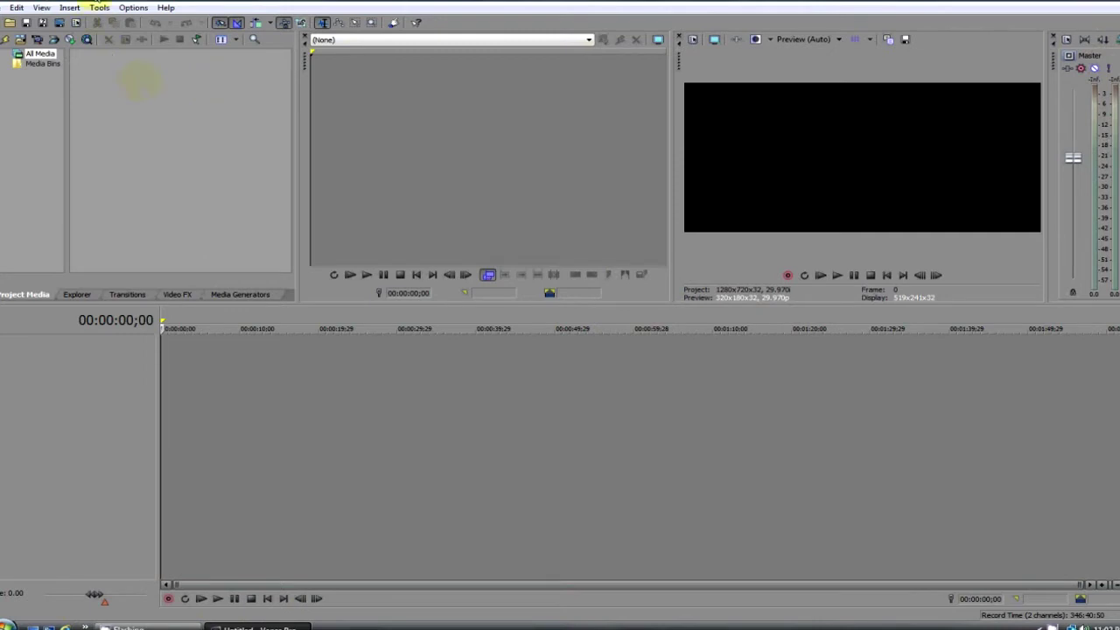
click(166, 138)
Step: Open the gameplay video onto the timeline and place the playhead near 00:00:39;07
click(5, 7)
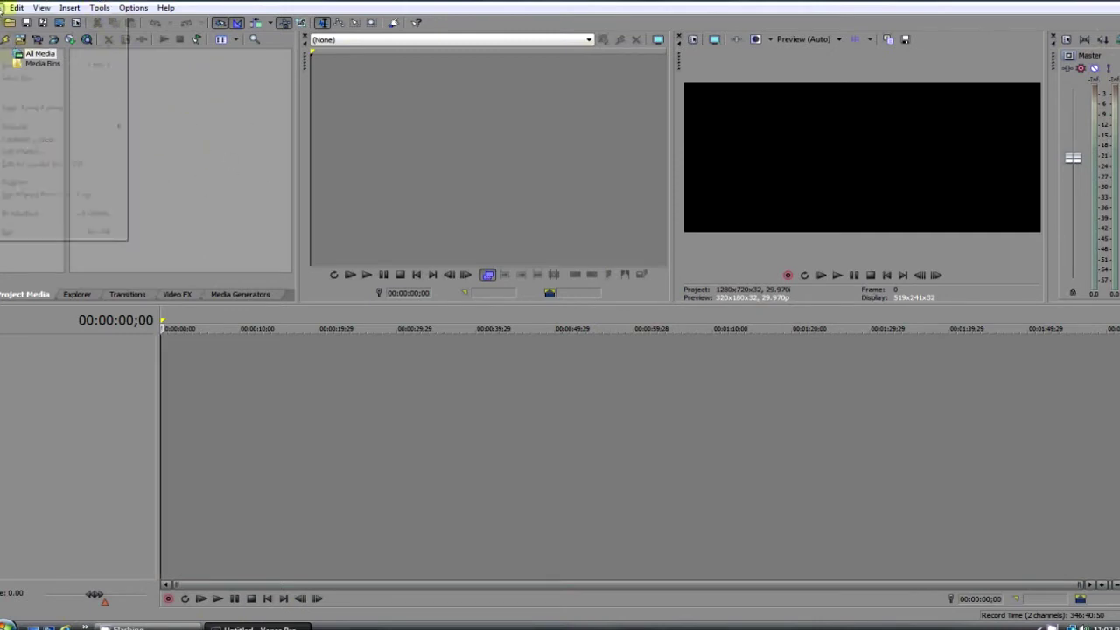
click(5, 34)
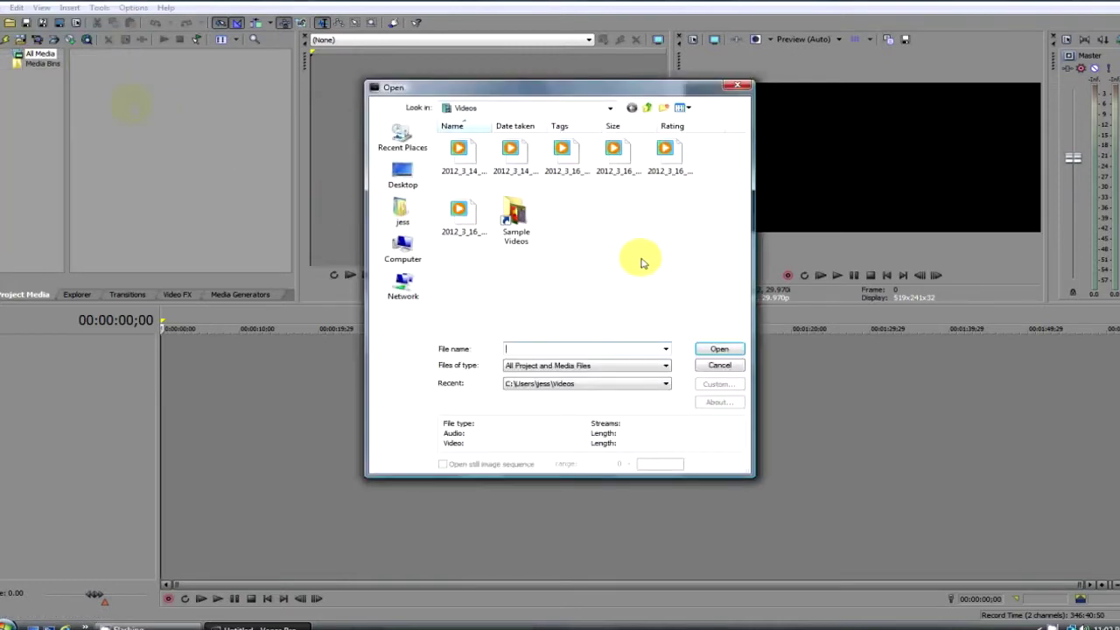
double_click(568, 152)
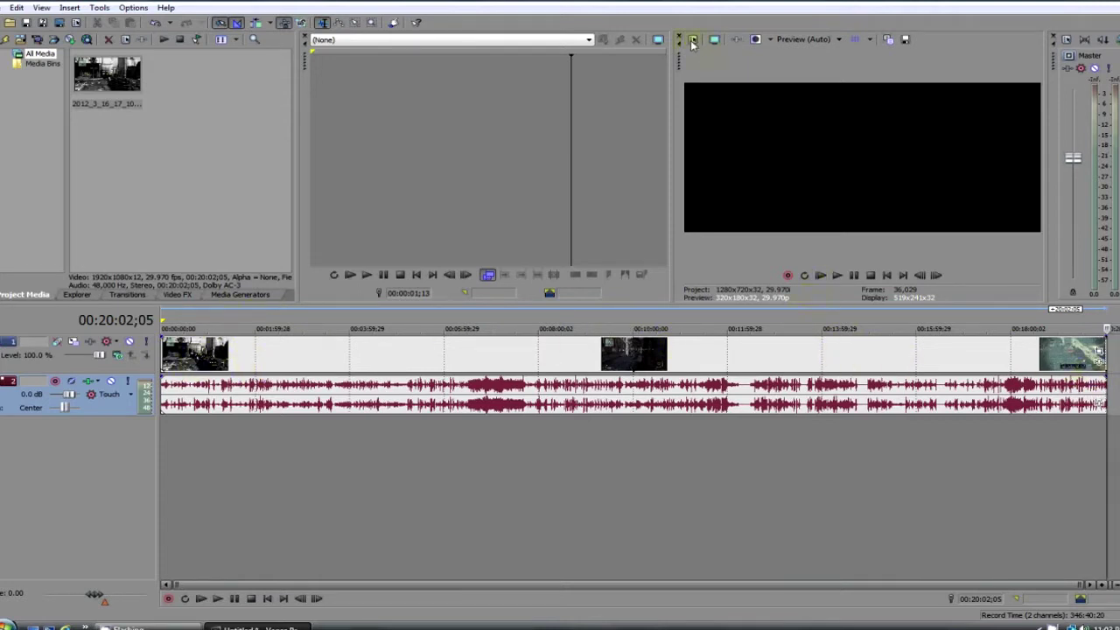
click(191, 324)
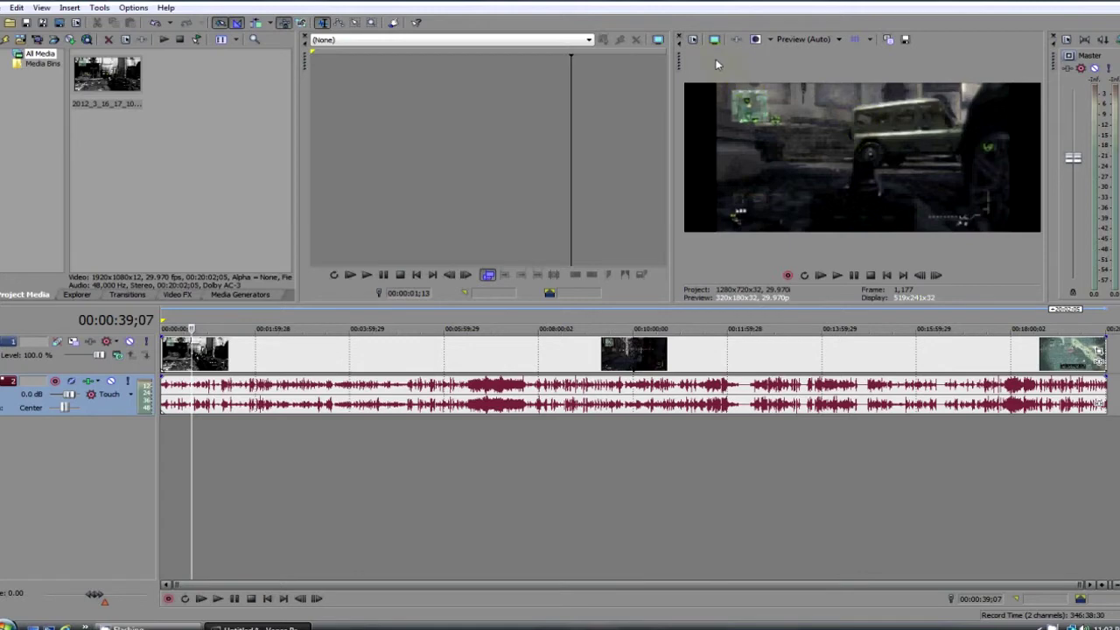
Step: Pick a project template in Project Properties and confirm its 1280x720 frame size
click(692, 42)
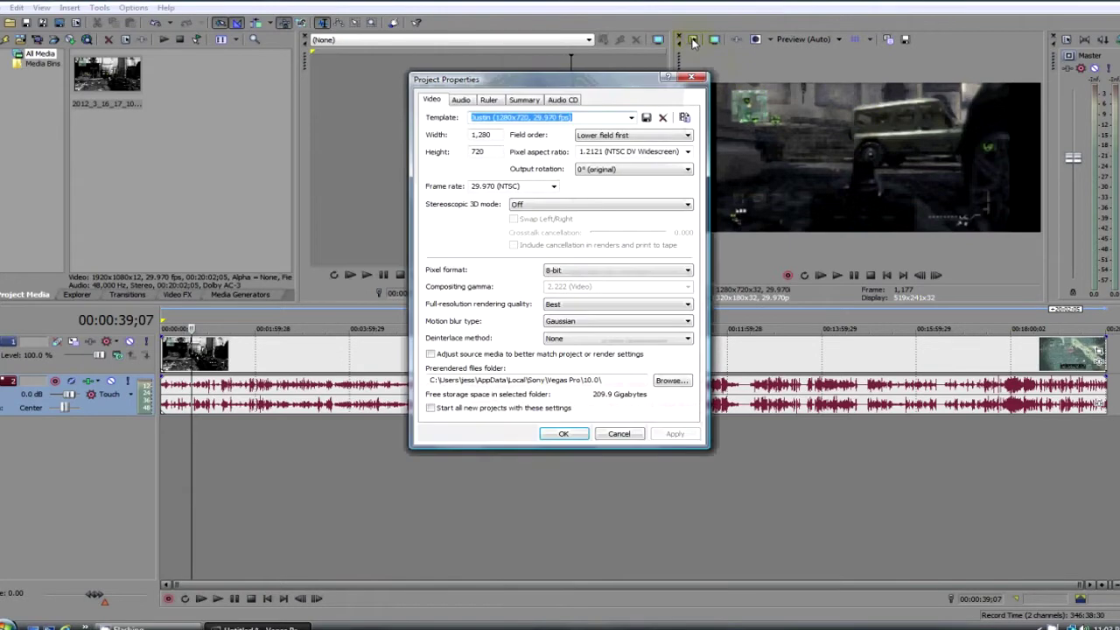
click(632, 117)
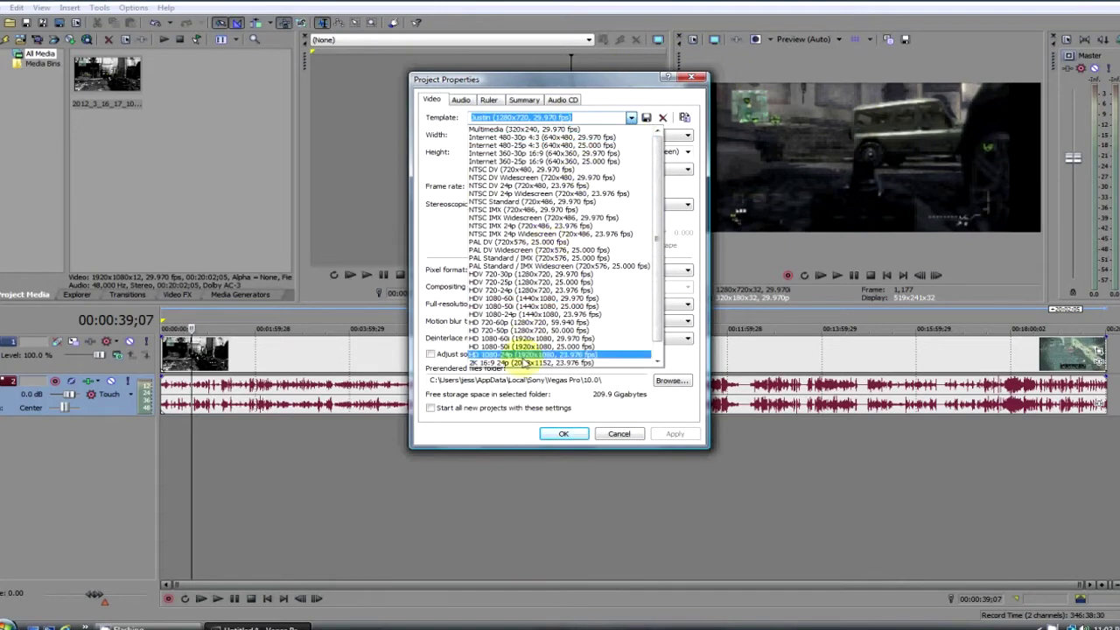
scroll(655, 300, down, 1)
click(602, 367)
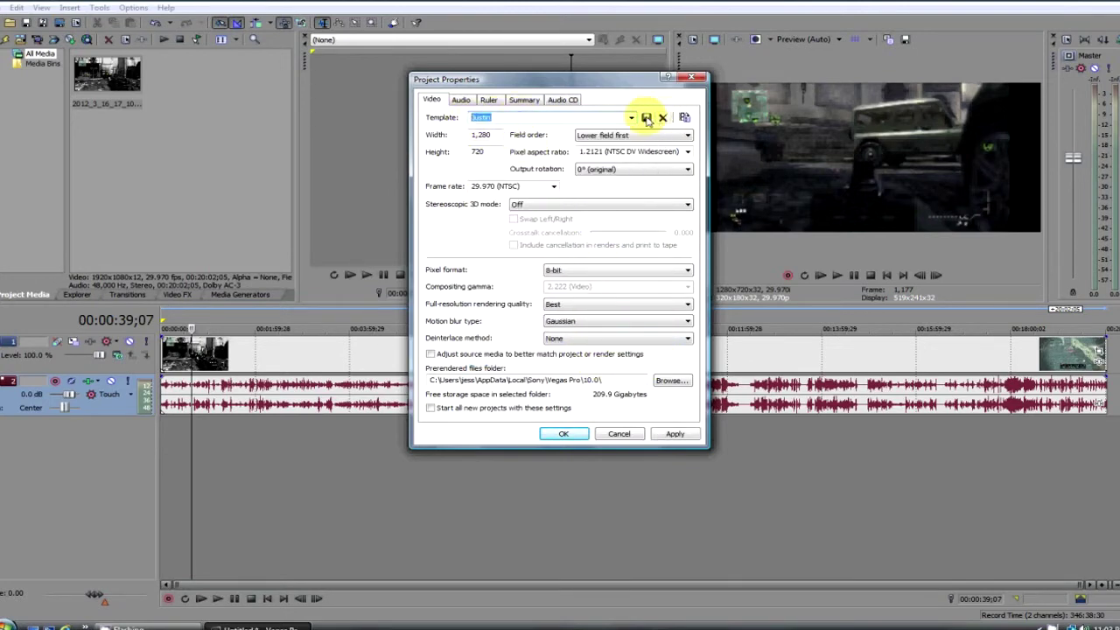
double_click(487, 133)
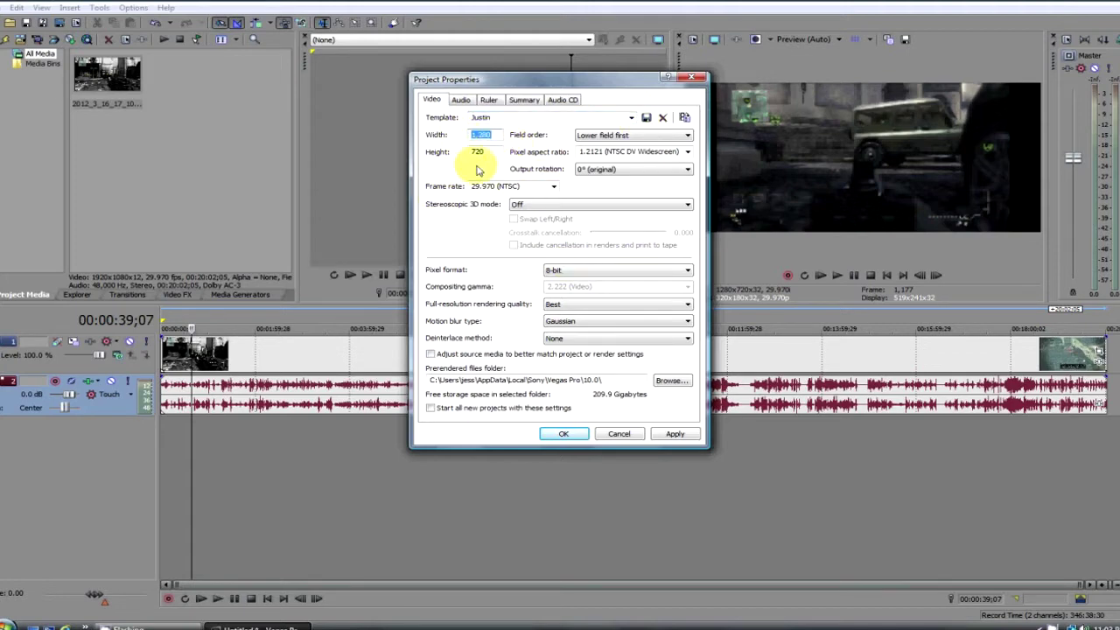
double_click(480, 151)
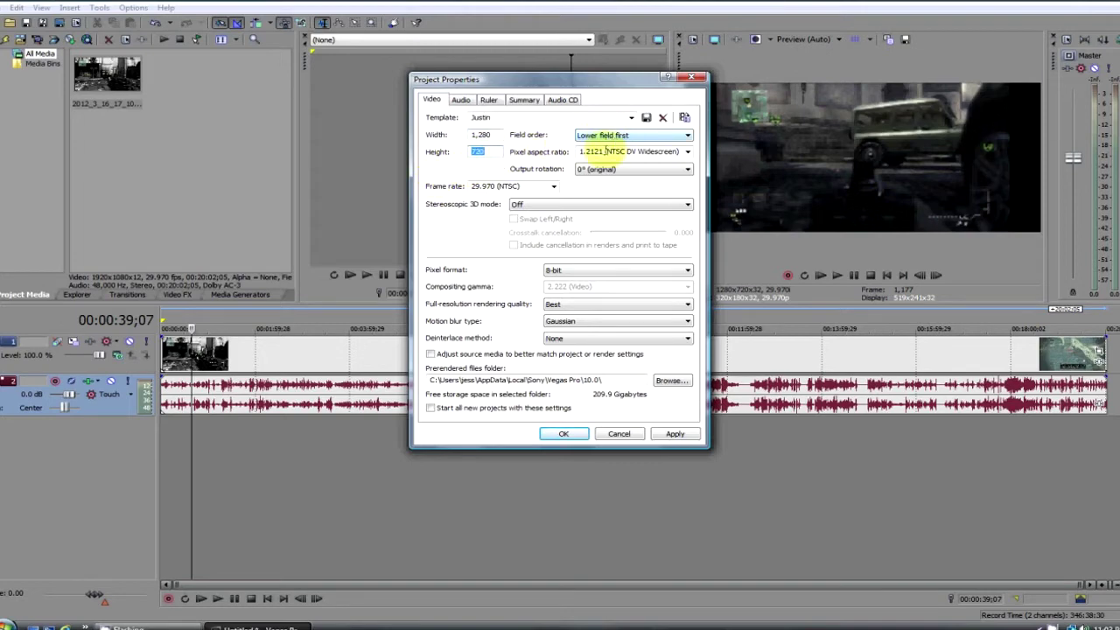
click(661, 151)
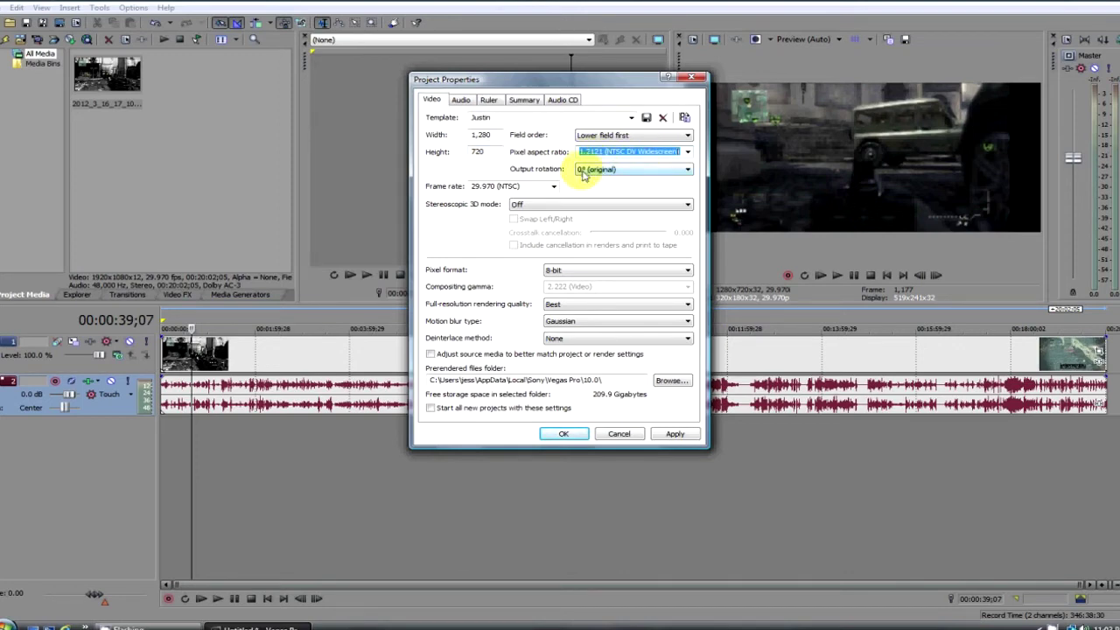
Step: Keep the frame rate at 29.970 (NTSC) and save these as the default for new projects
click(514, 185)
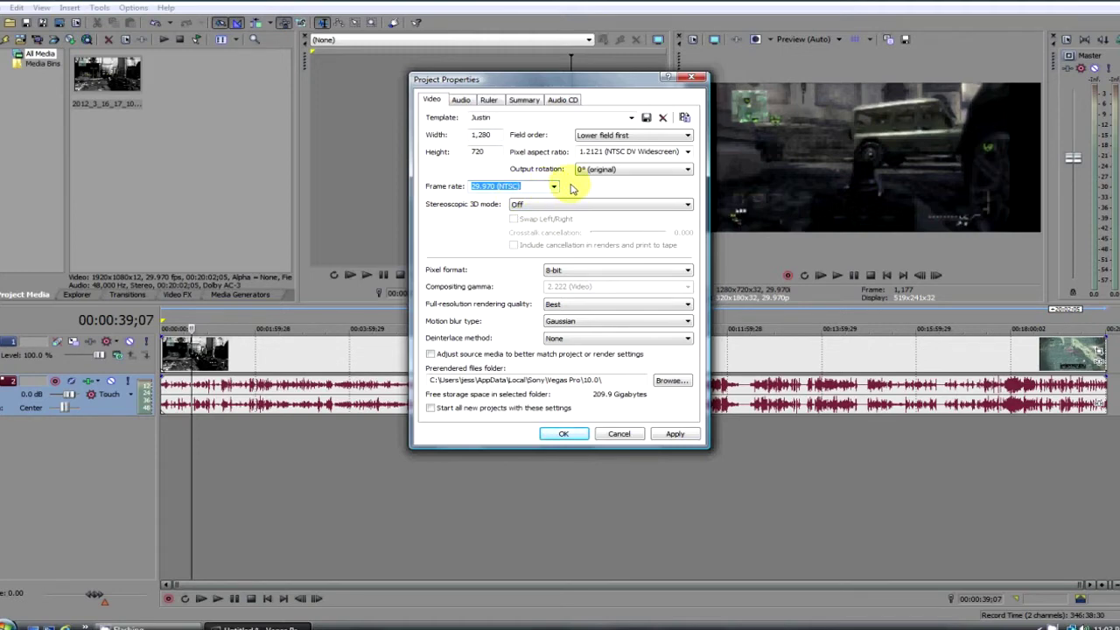
click(553, 187)
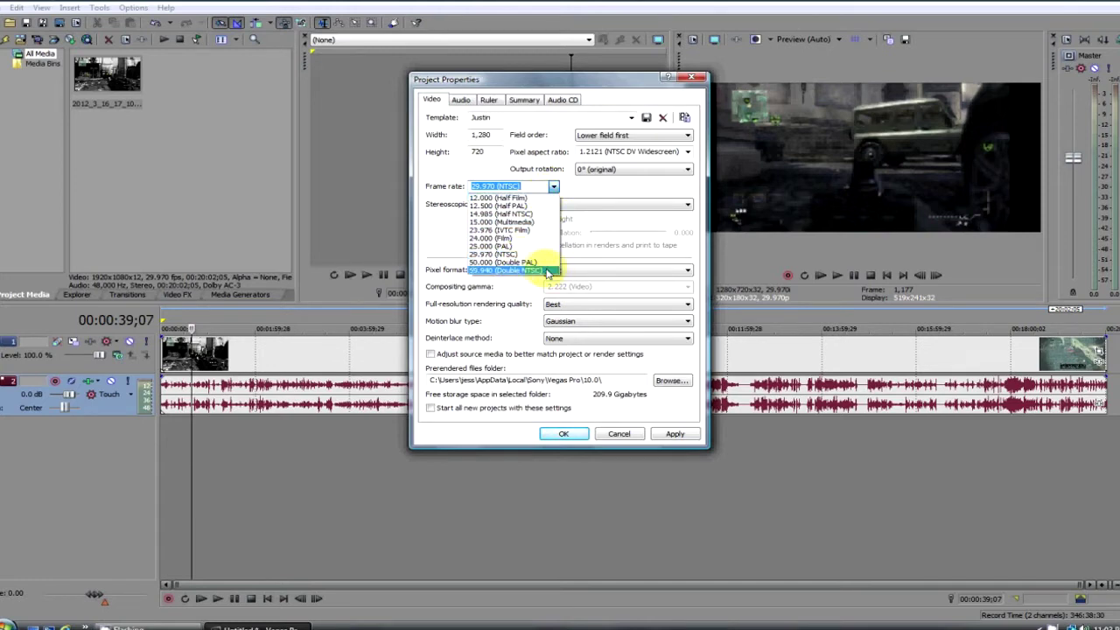
click(529, 254)
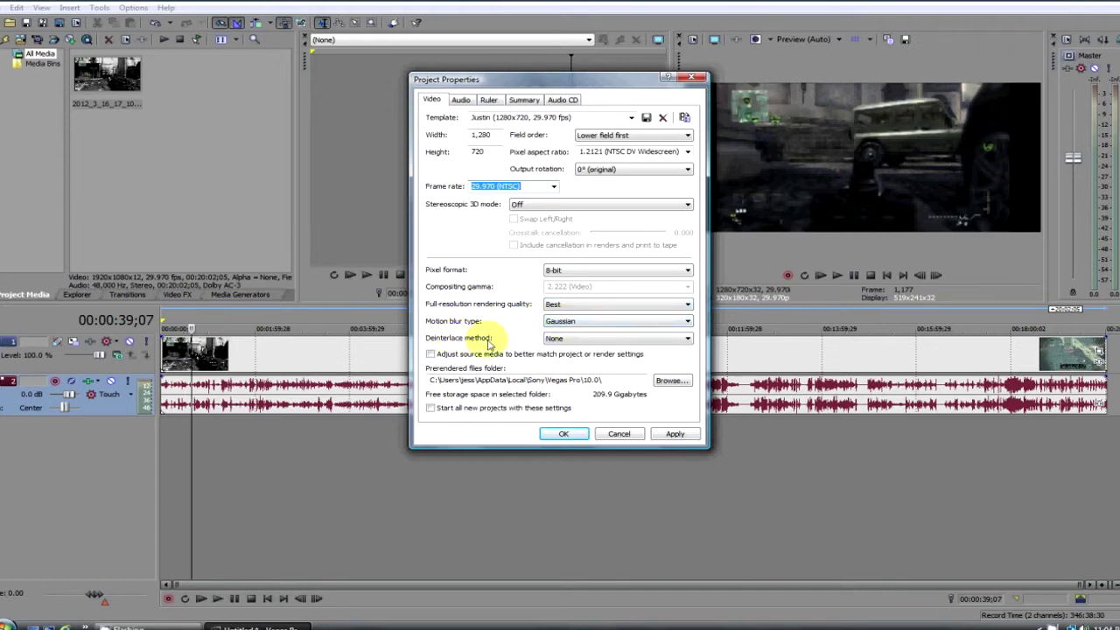
click(430, 408)
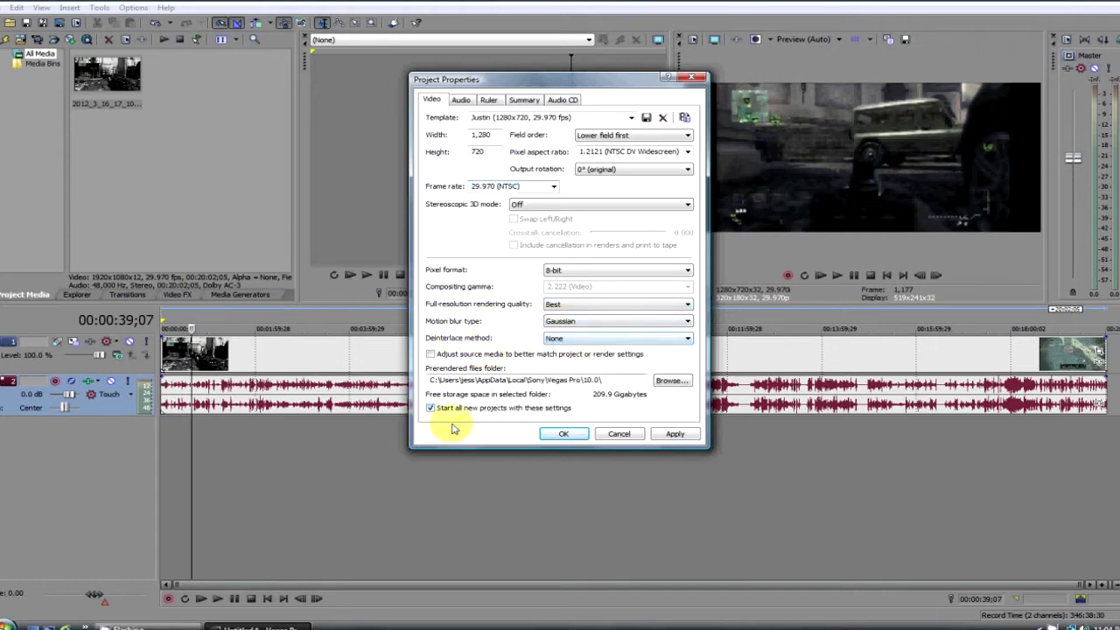
click(672, 433)
click(560, 434)
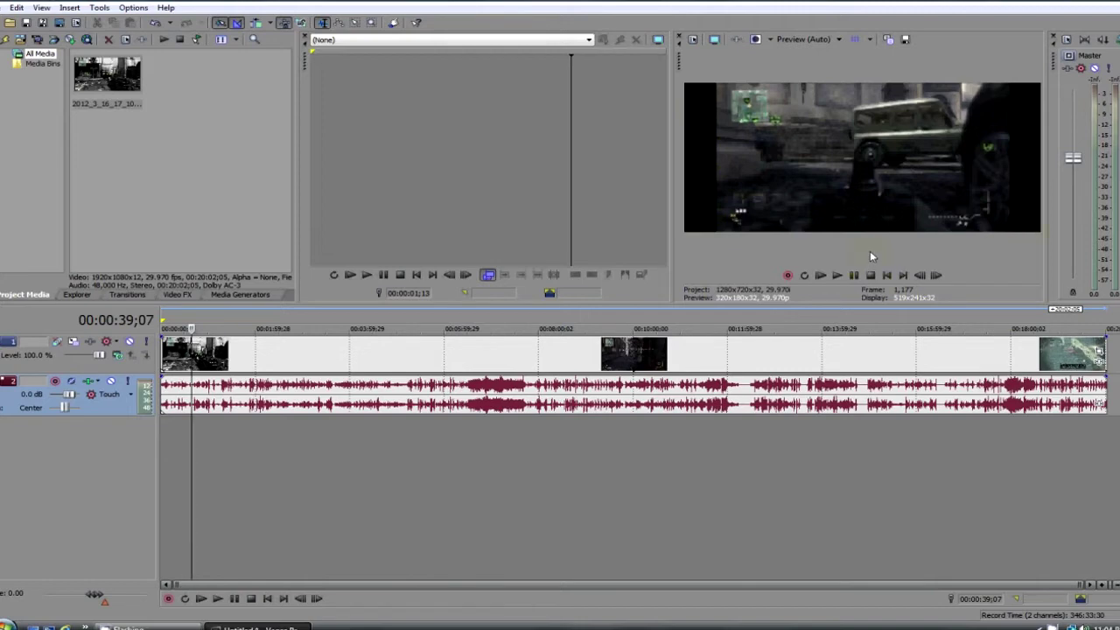
right_click(234, 366)
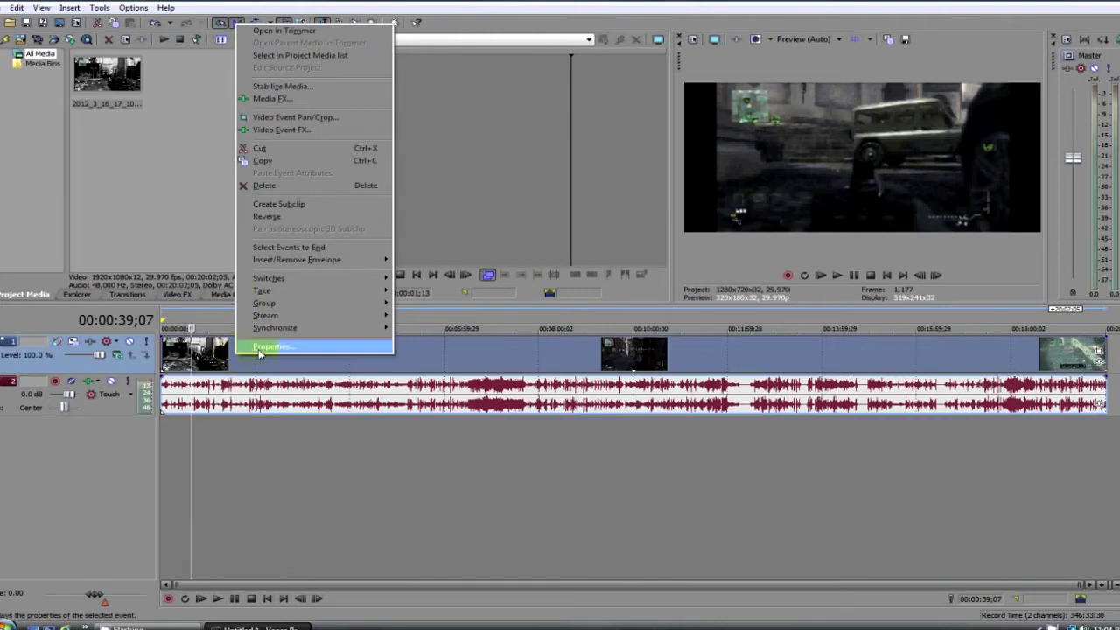
Step: In the clip's properties, disable resampling, untick Maintain aspect ratio and tick Reduce interlace flicker
click(259, 348)
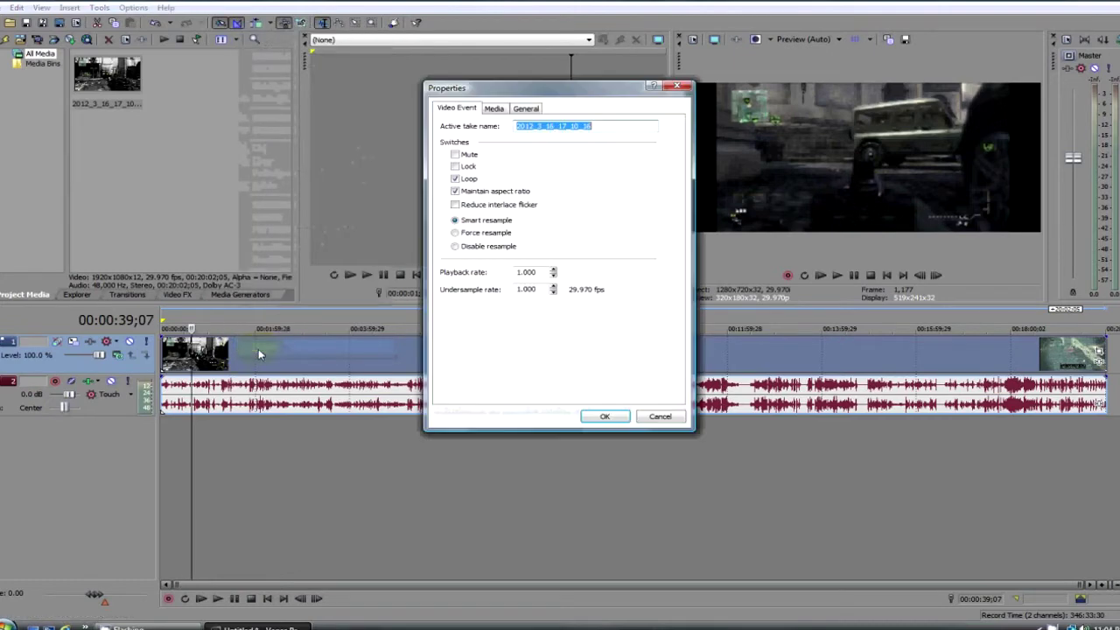
click(456, 248)
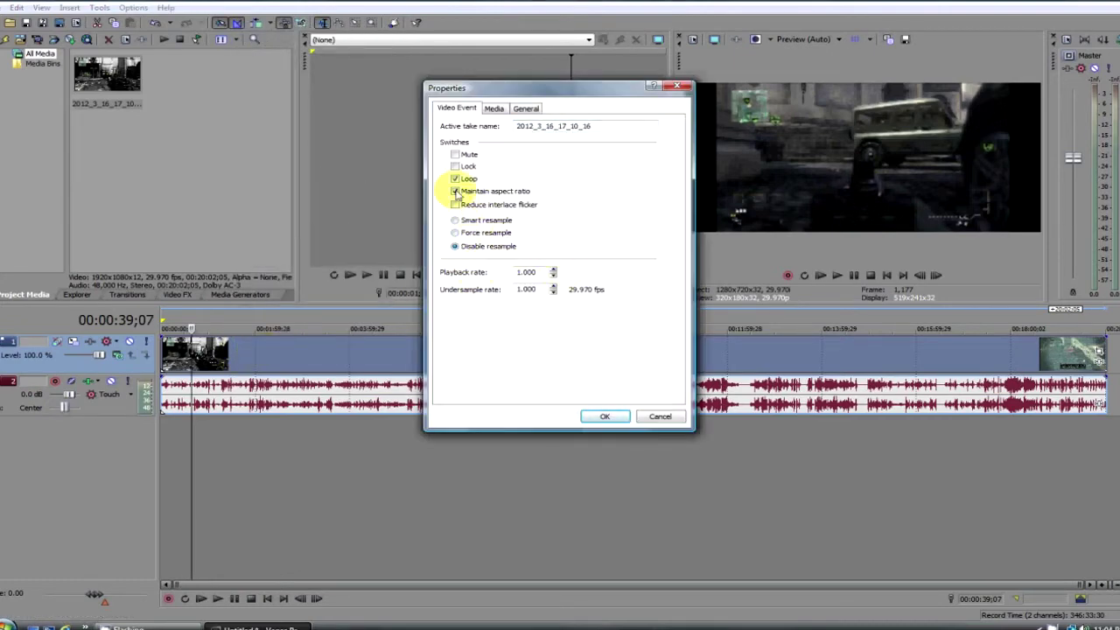
click(454, 191)
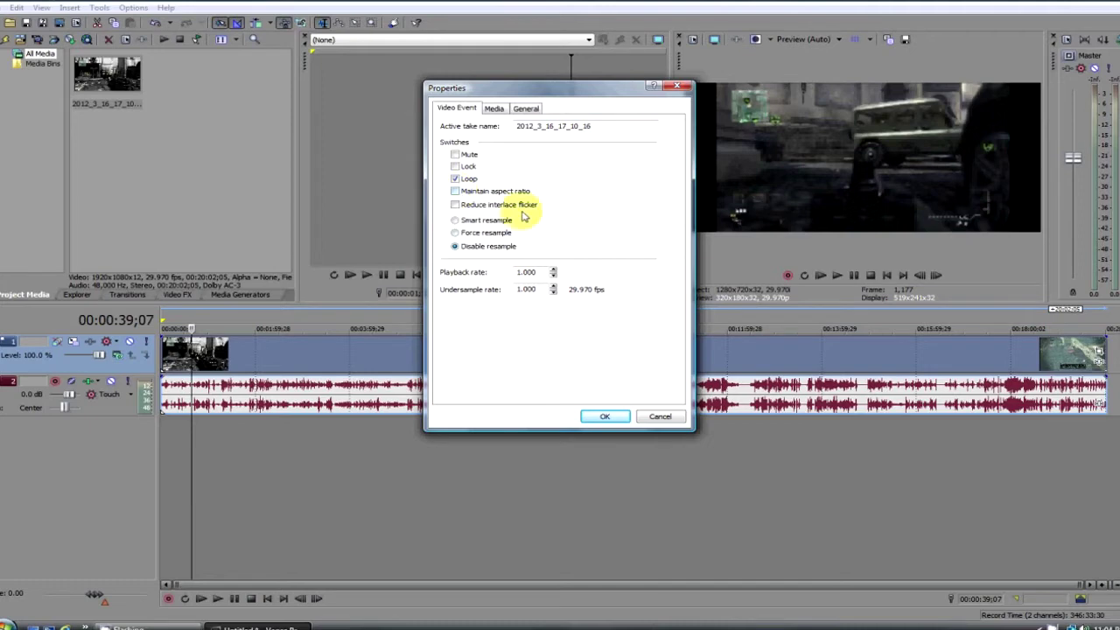
click(455, 204)
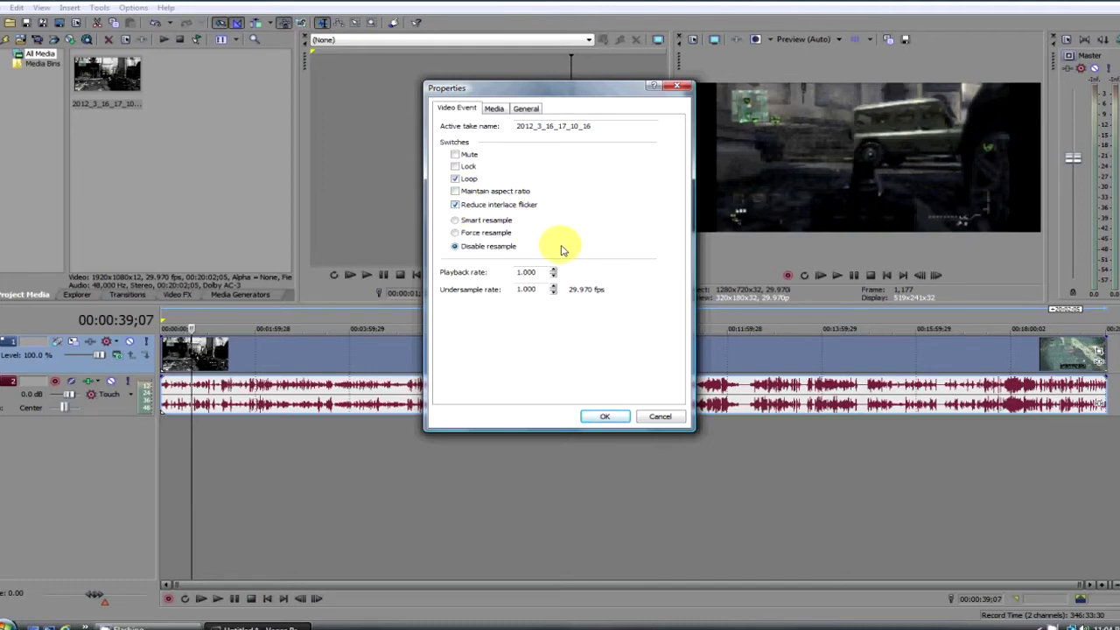
click(604, 416)
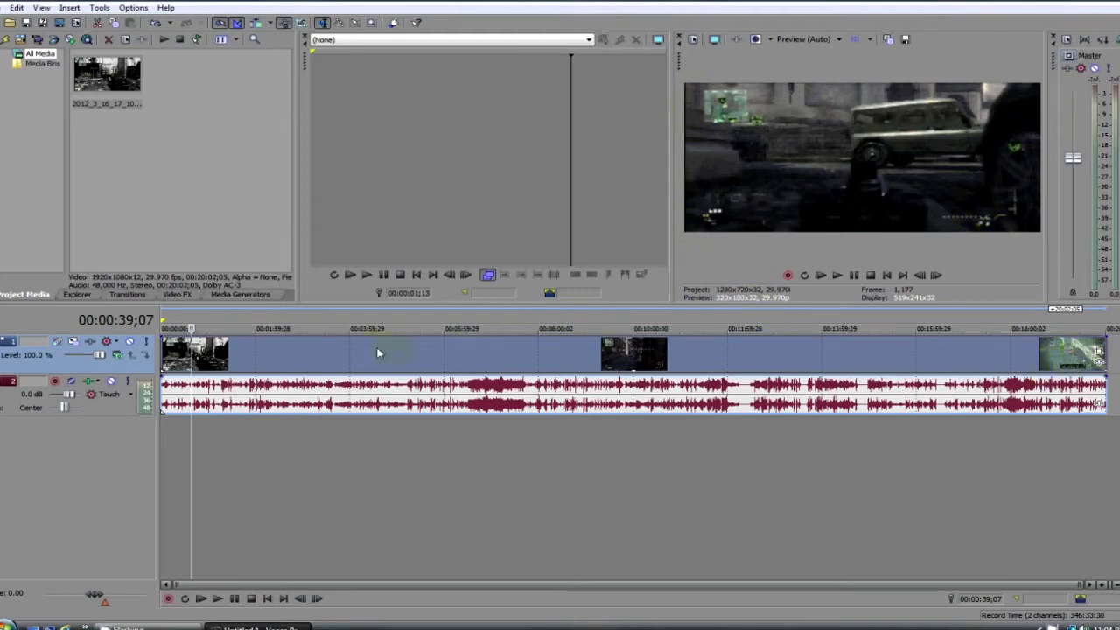
Step: Shrink the clip's Pan/Crop frame to about 1,891.7 x 1,064.1 using the saved preset
click(1100, 353)
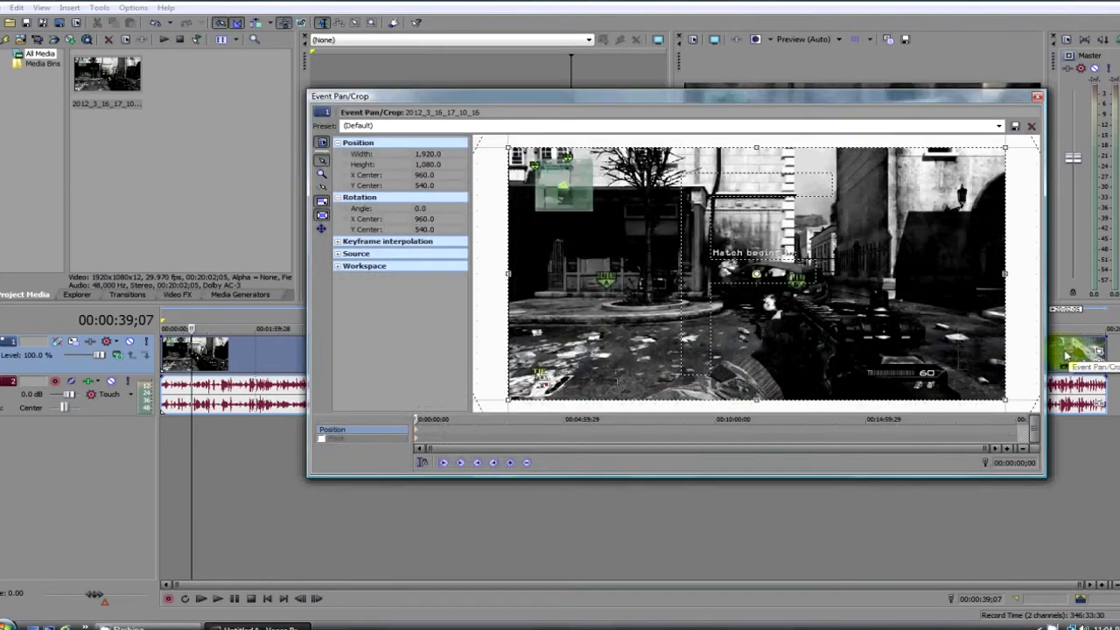
drag(503, 143, 508, 150)
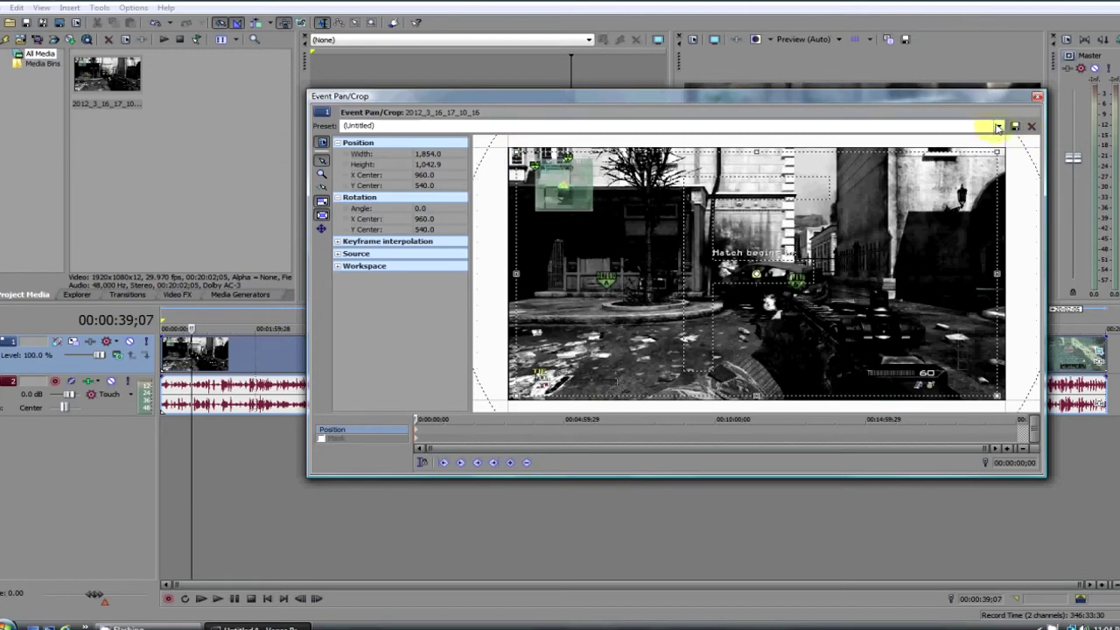
click(998, 126)
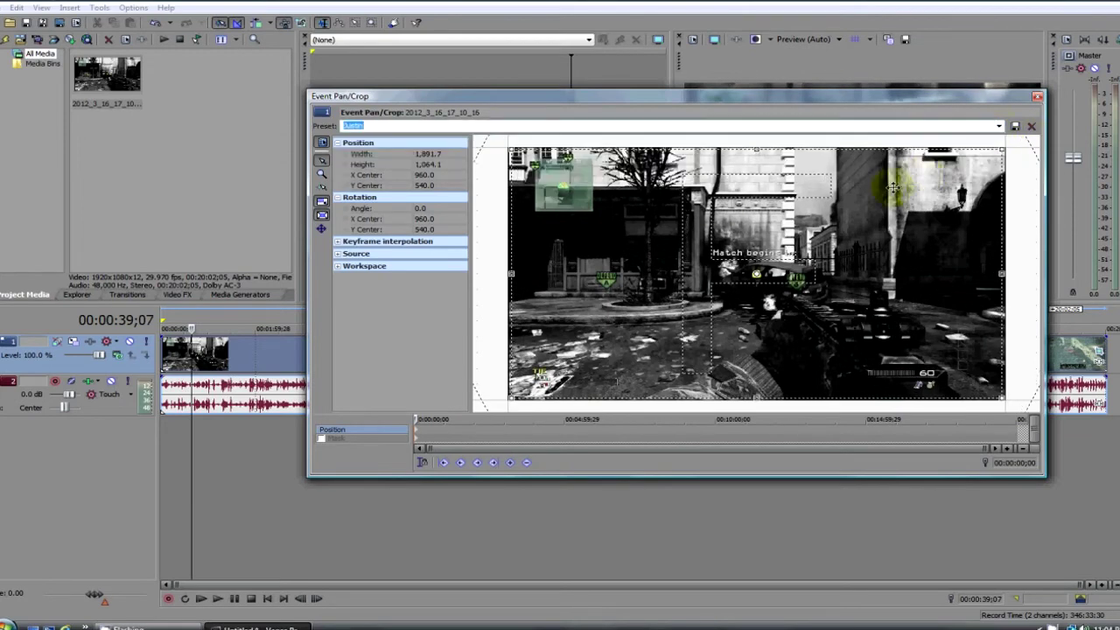
click(1036, 96)
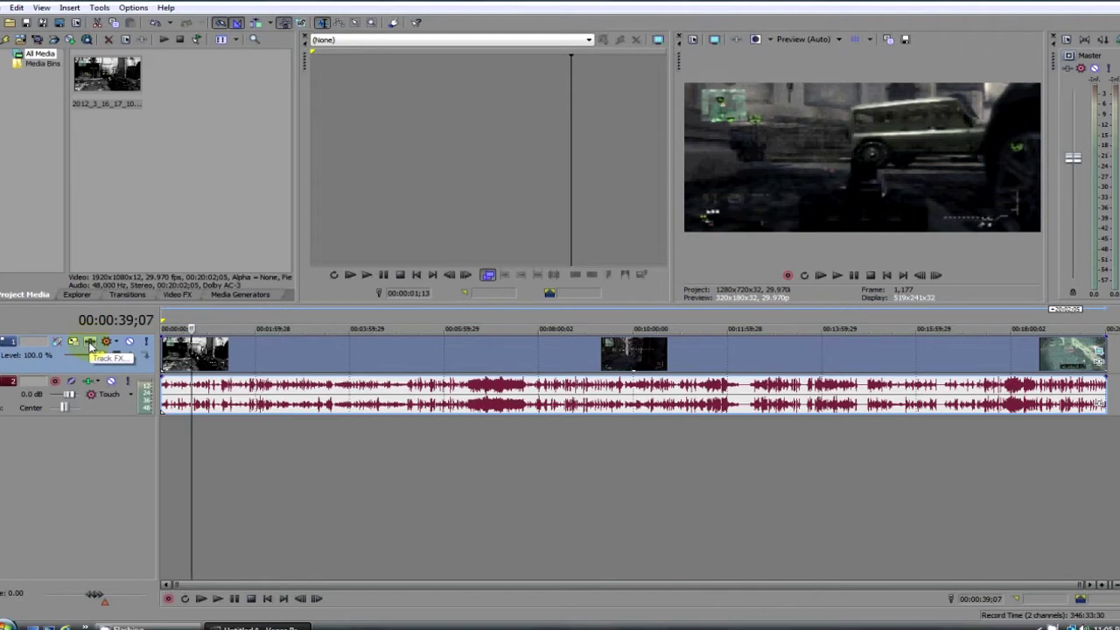
right_click(231, 351)
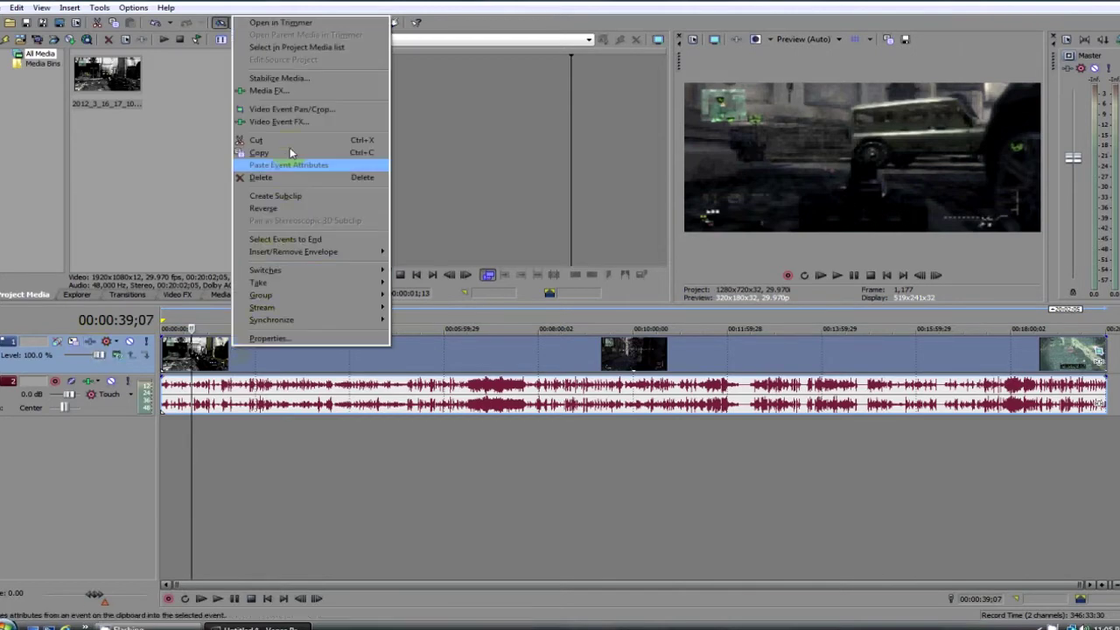
Step: Add Color Corrector (Secondary), Brightness and Contrast, Sharpen and Saturation Adjust in order, then confirm the chain
click(294, 91)
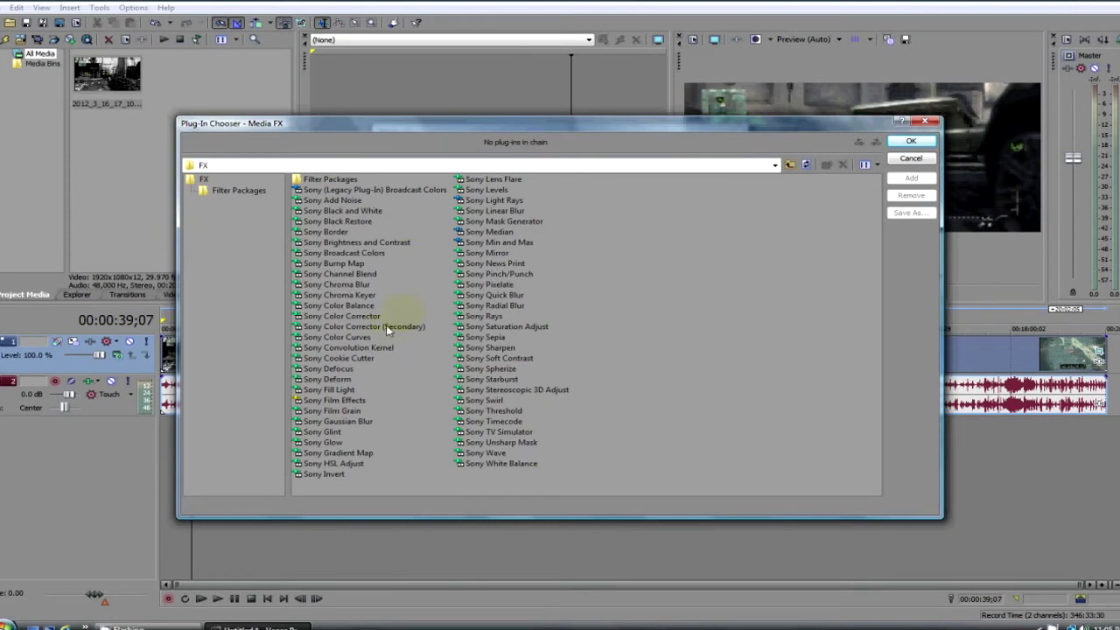
click(386, 326)
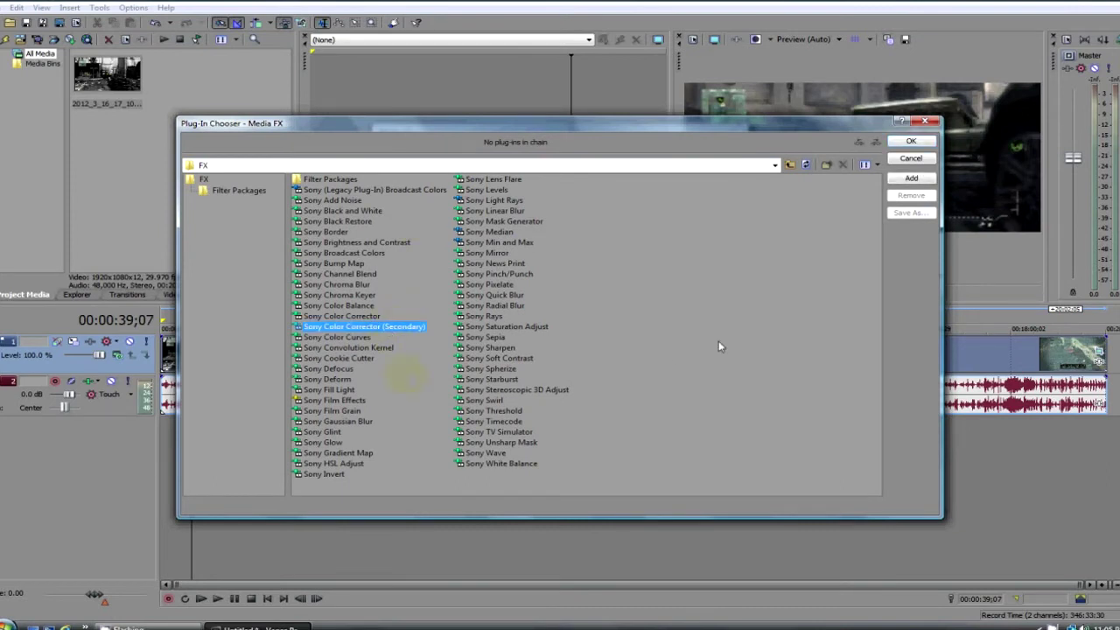
click(911, 177)
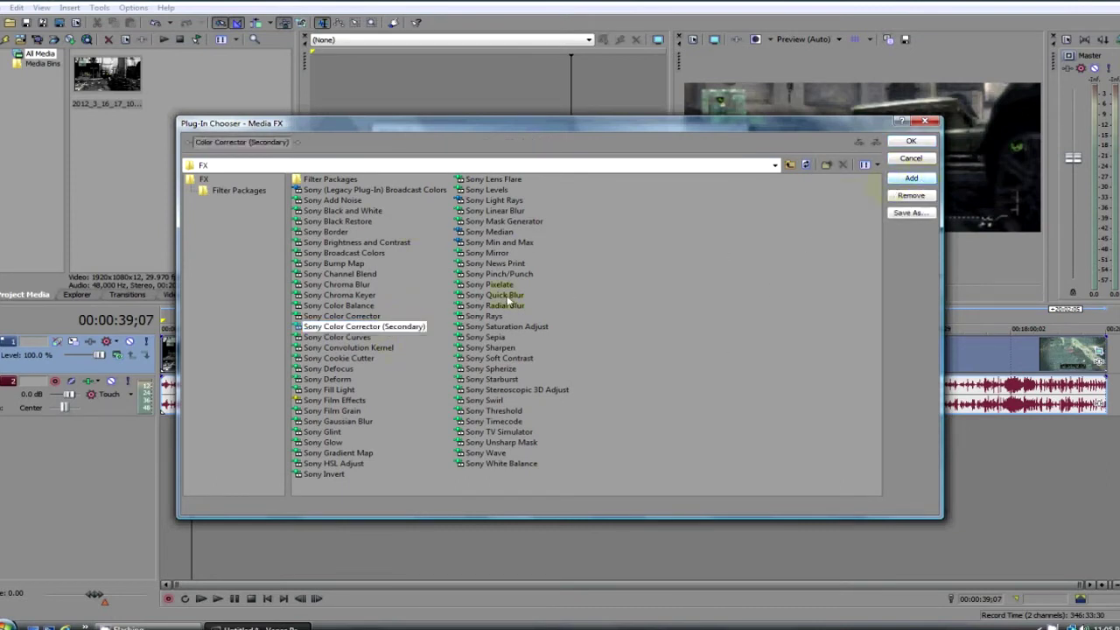
click(356, 244)
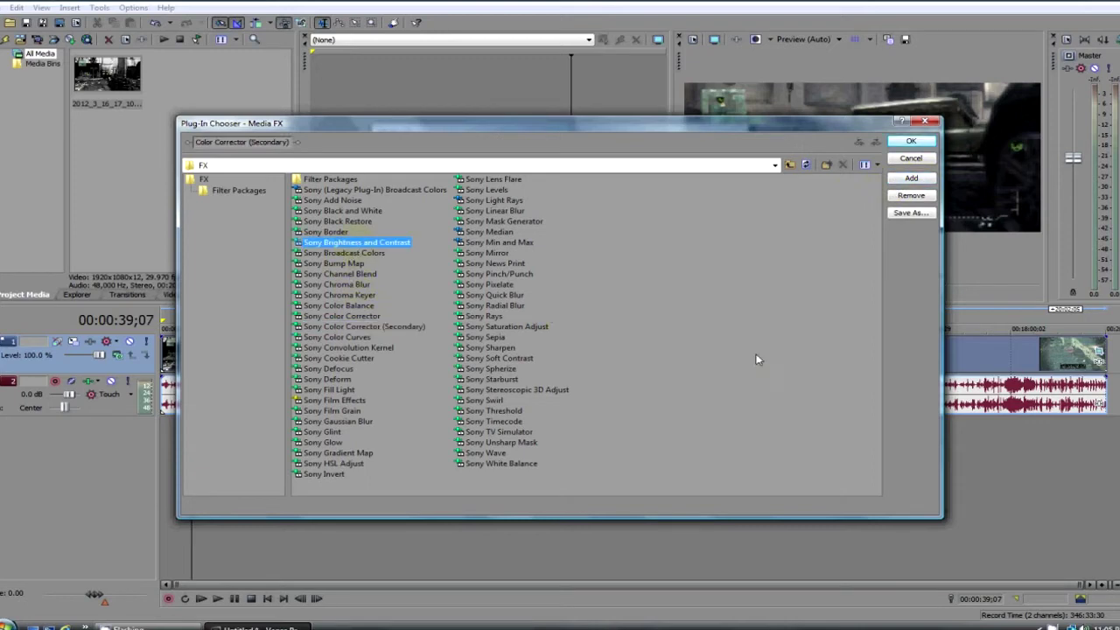
click(911, 177)
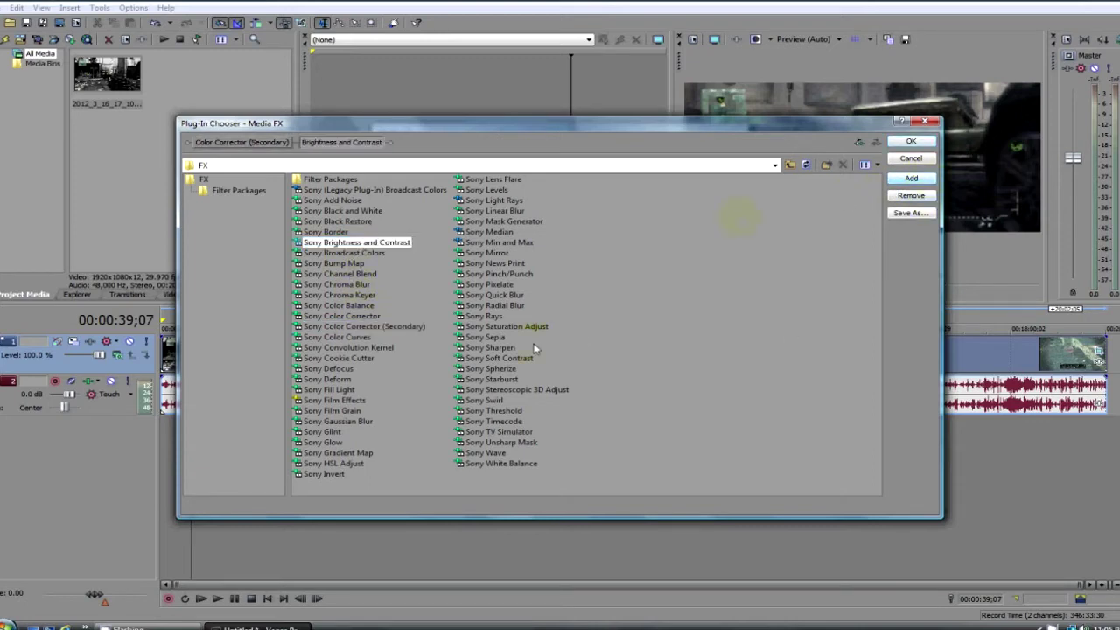
click(503, 348)
click(911, 178)
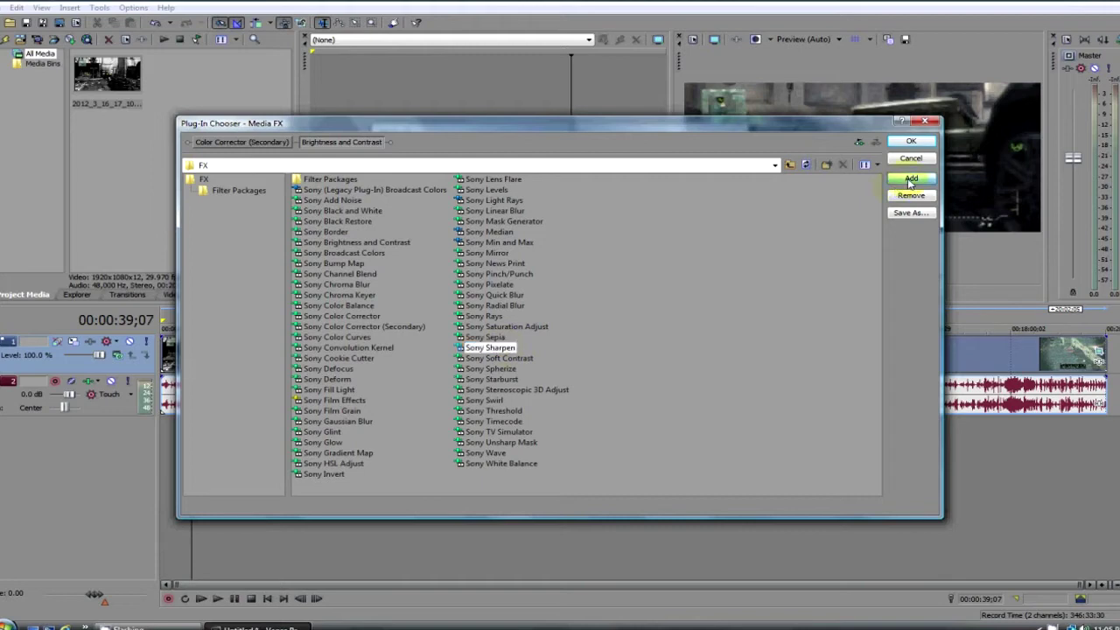
click(505, 327)
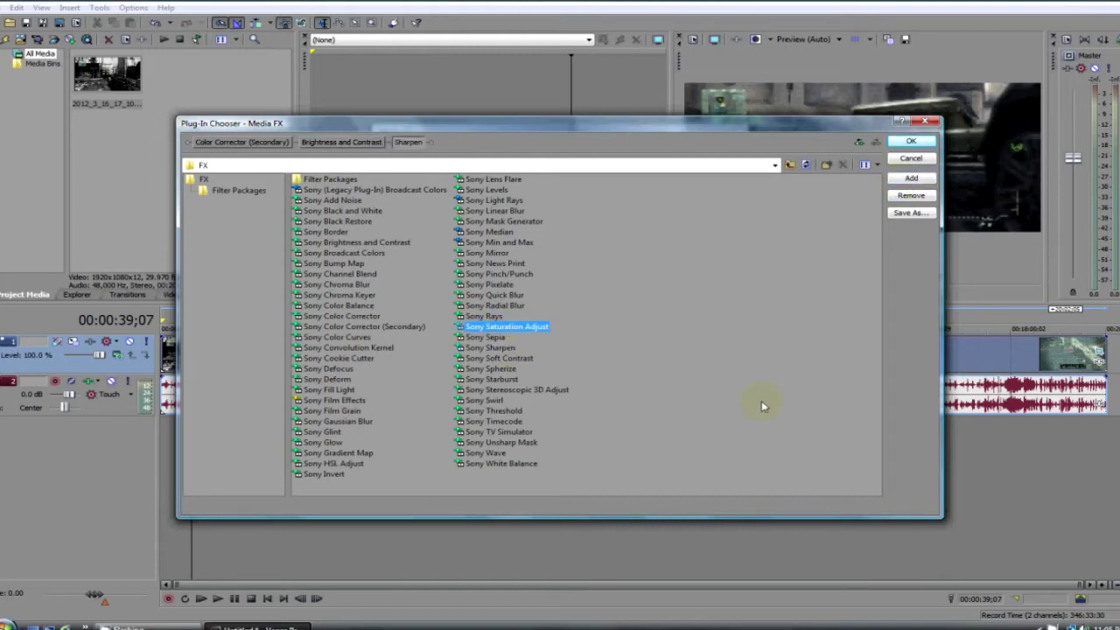
click(911, 178)
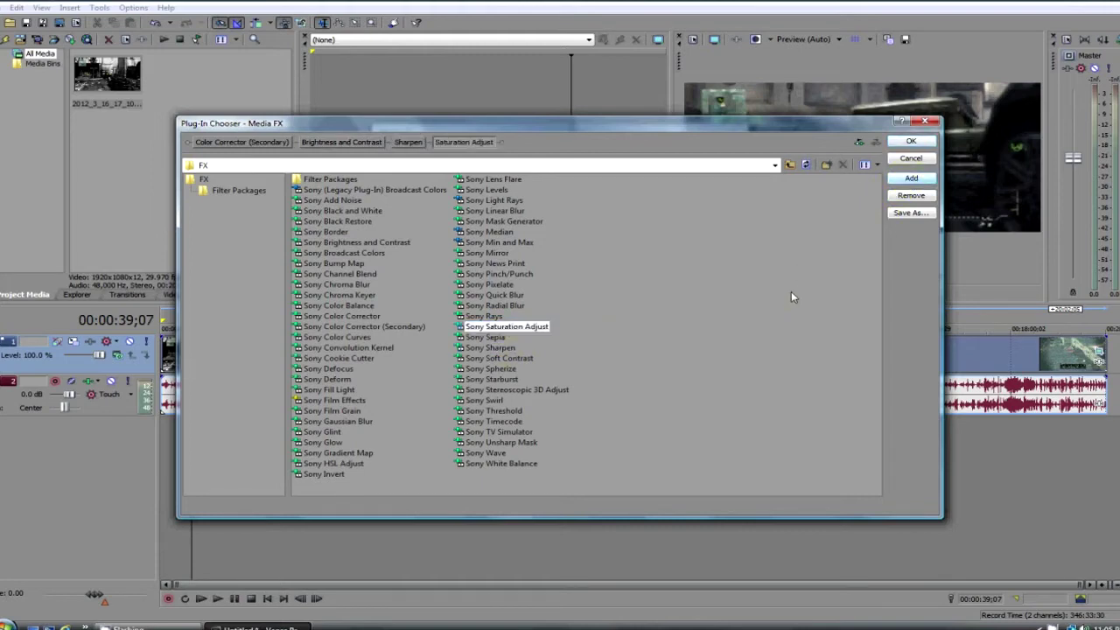
click(910, 140)
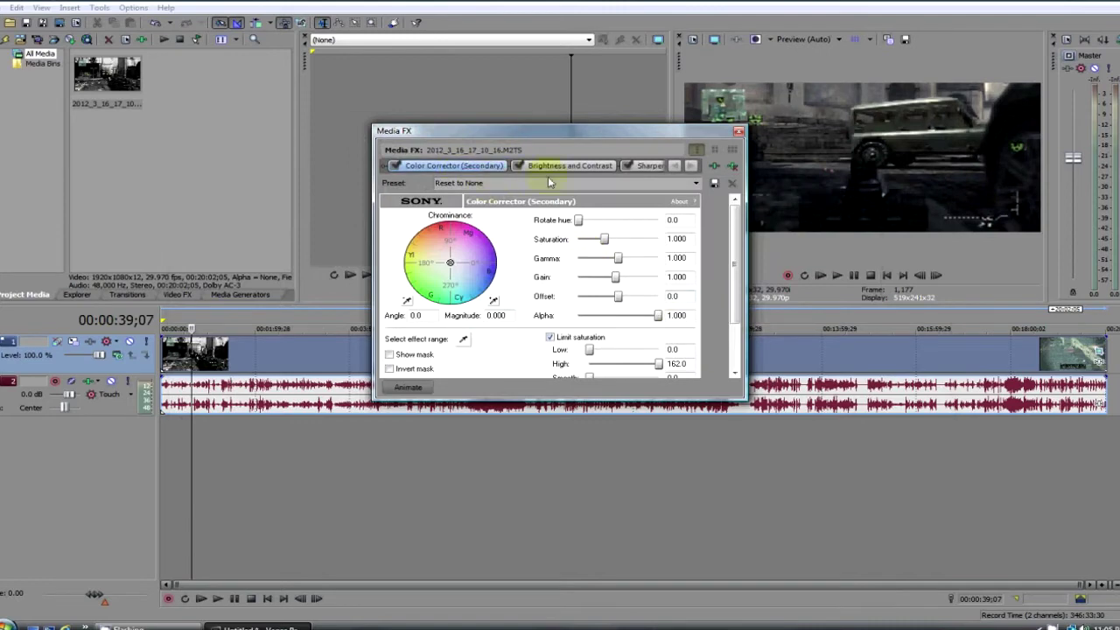
Step: Apply the Justin preset to Color Corrector (Secondary), confirming saturation and gain 0.859, offset 16.0
click(696, 184)
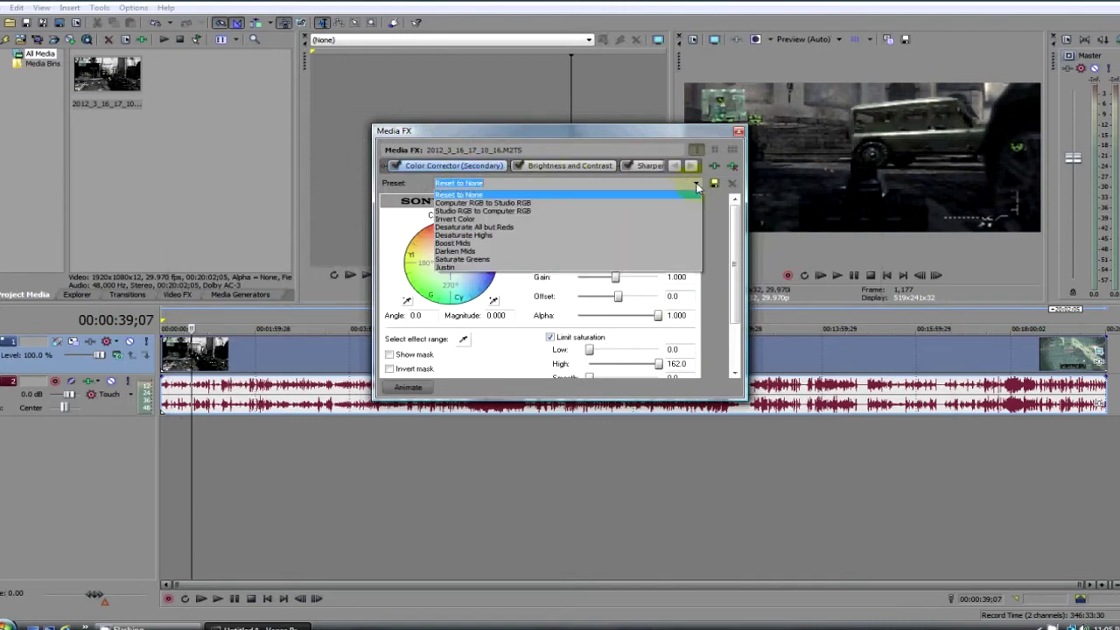
click(543, 266)
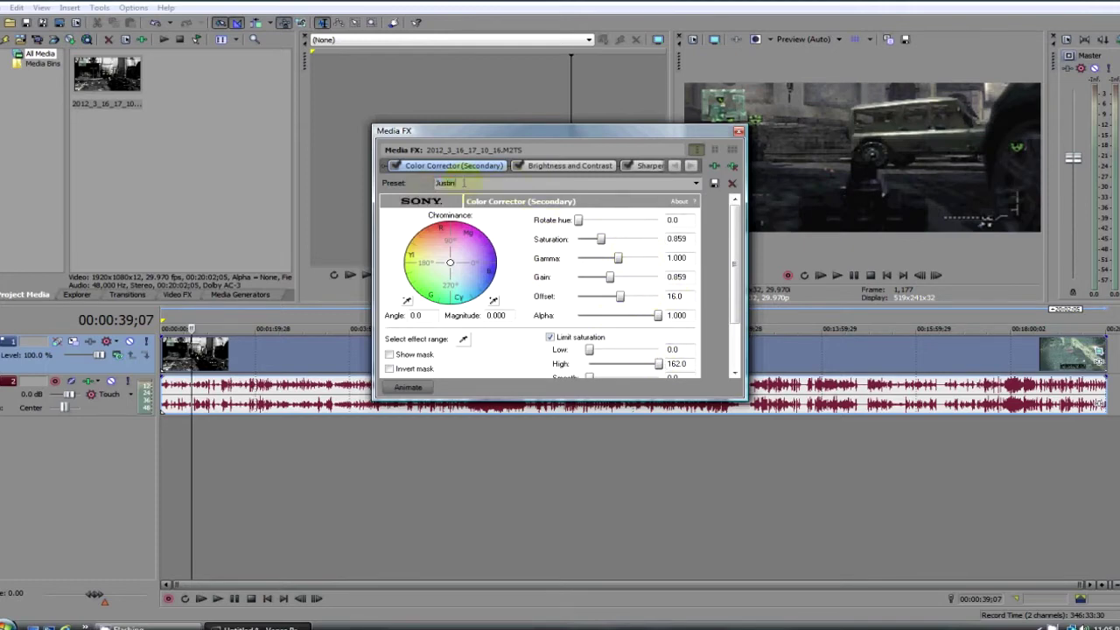
click(671, 220)
click(683, 239)
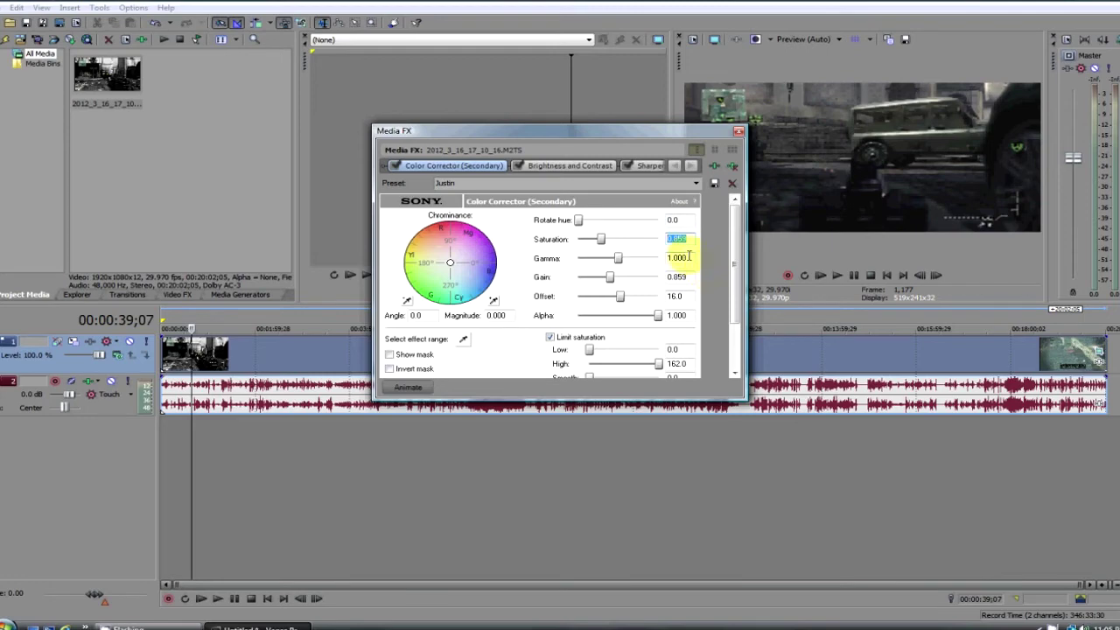
click(689, 256)
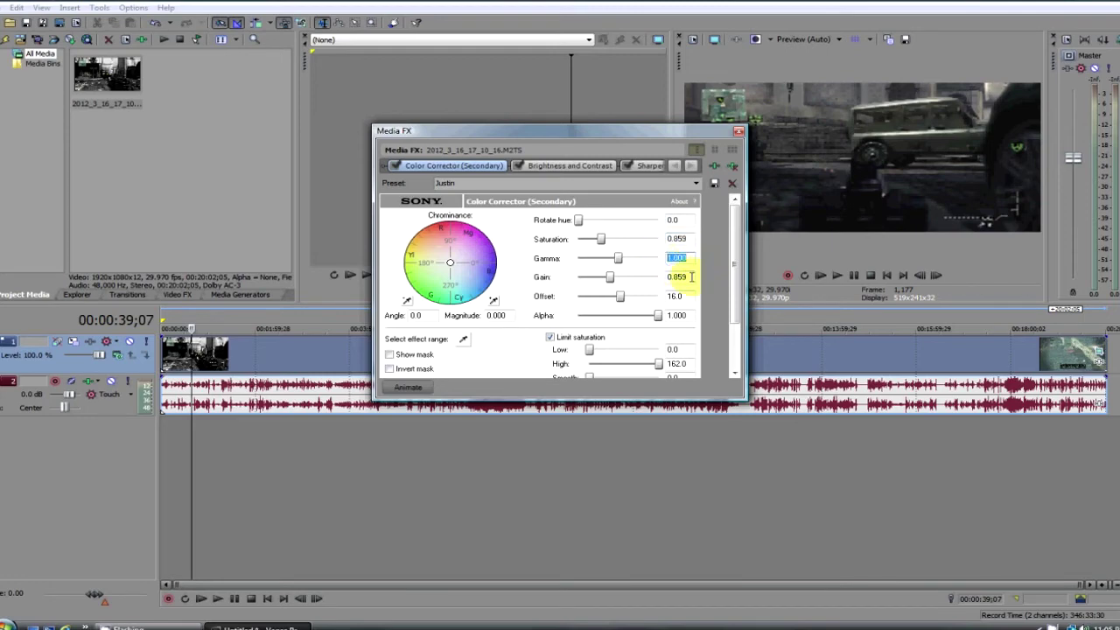
click(691, 276)
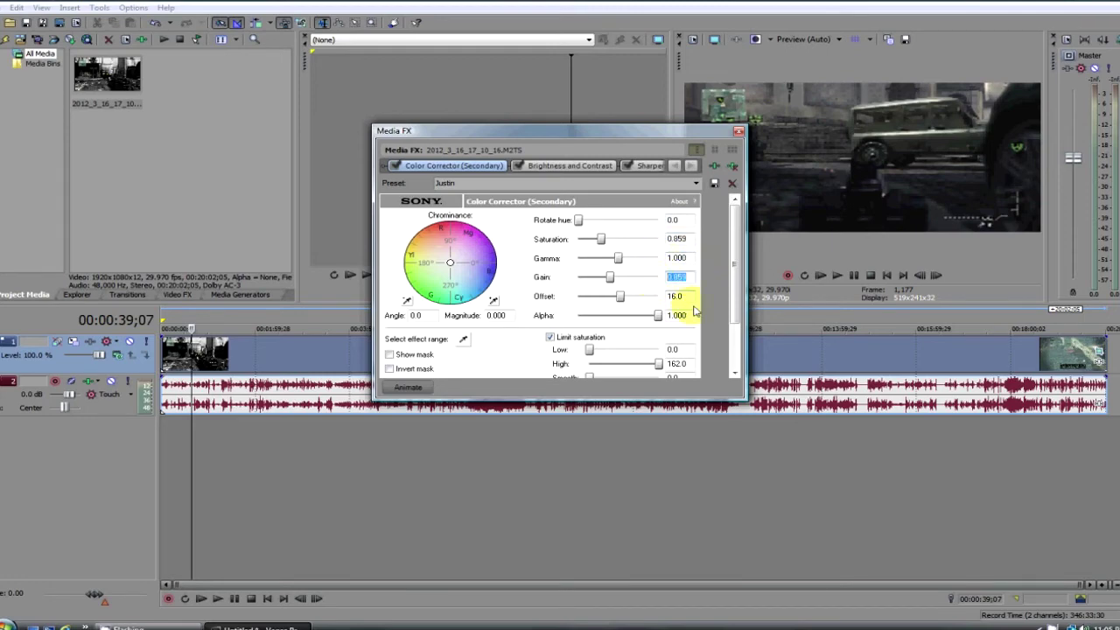
click(678, 296)
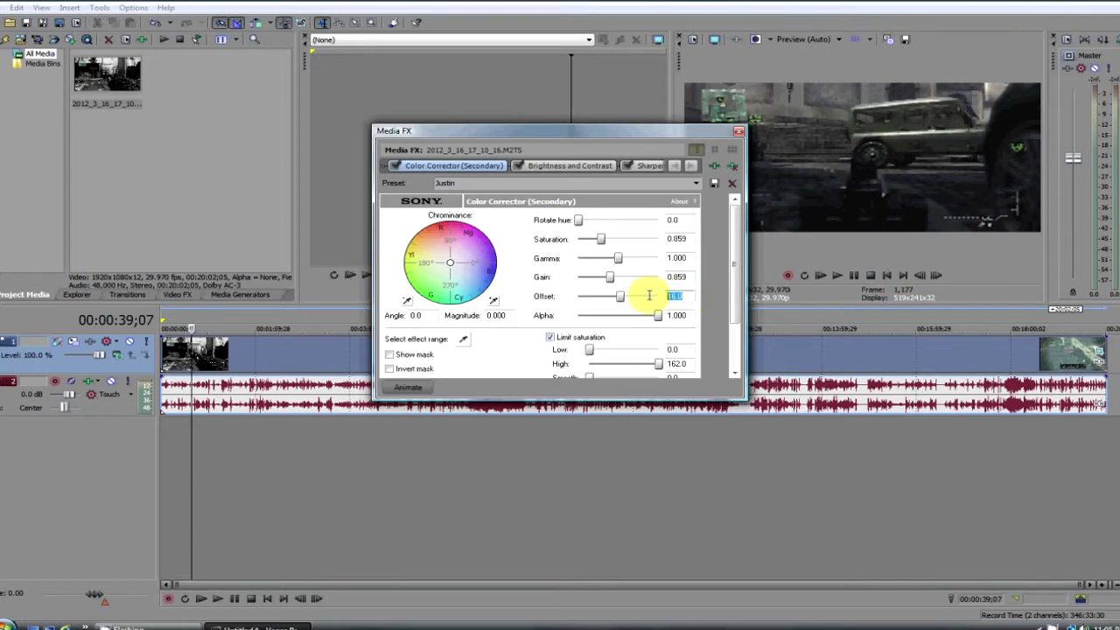
click(690, 316)
drag(740, 306, 741, 361)
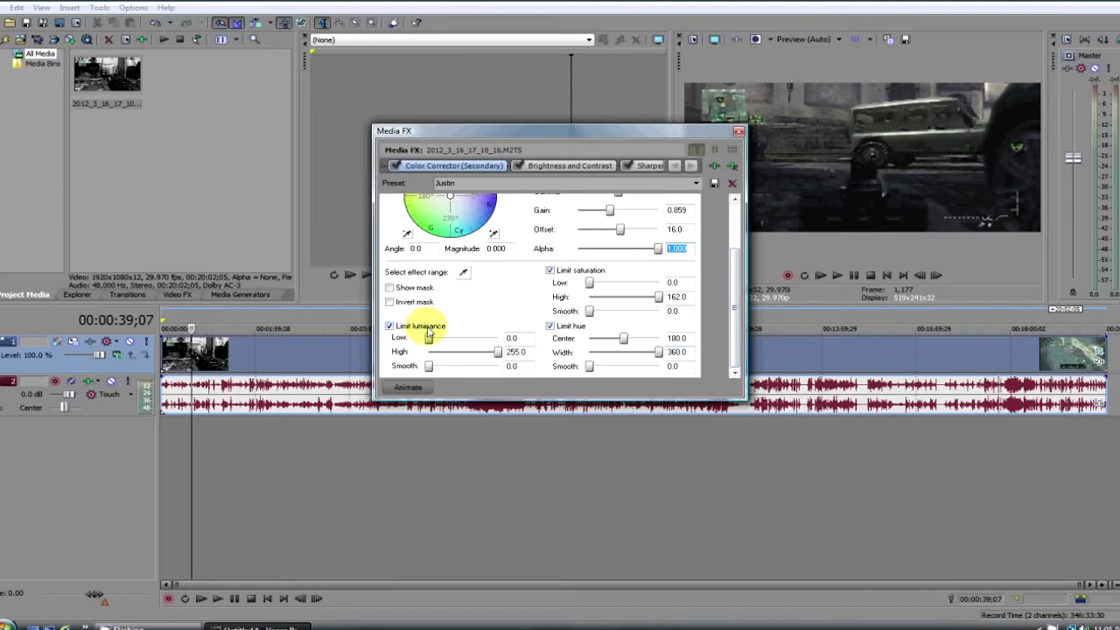
Step: Review the luminance, saturation and hue limit values, including the saturation limit of 162.0
click(513, 338)
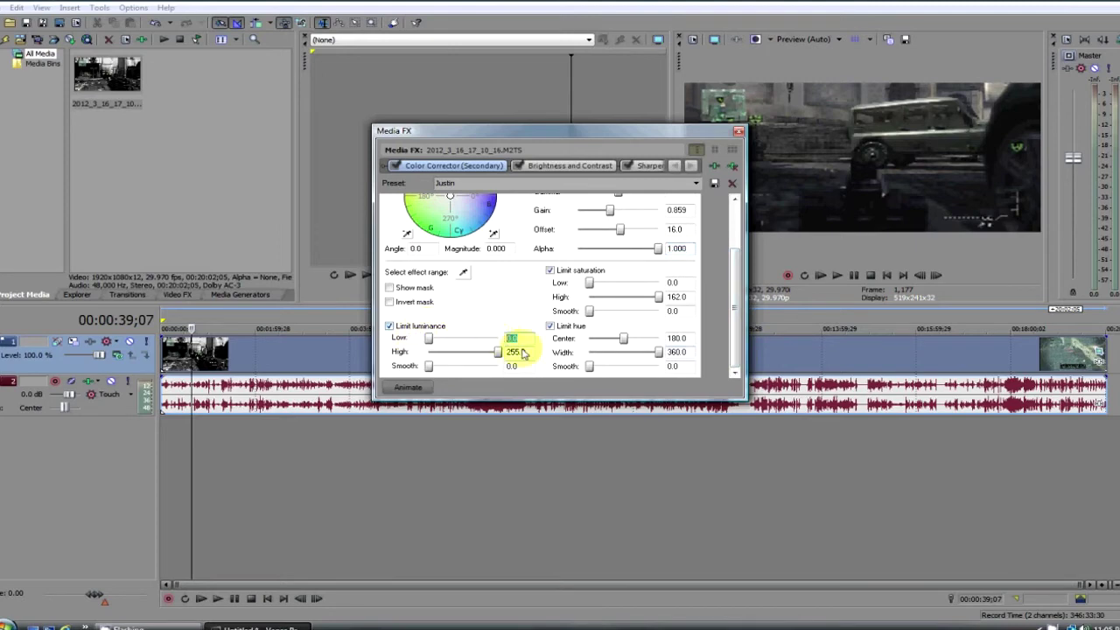
click(522, 352)
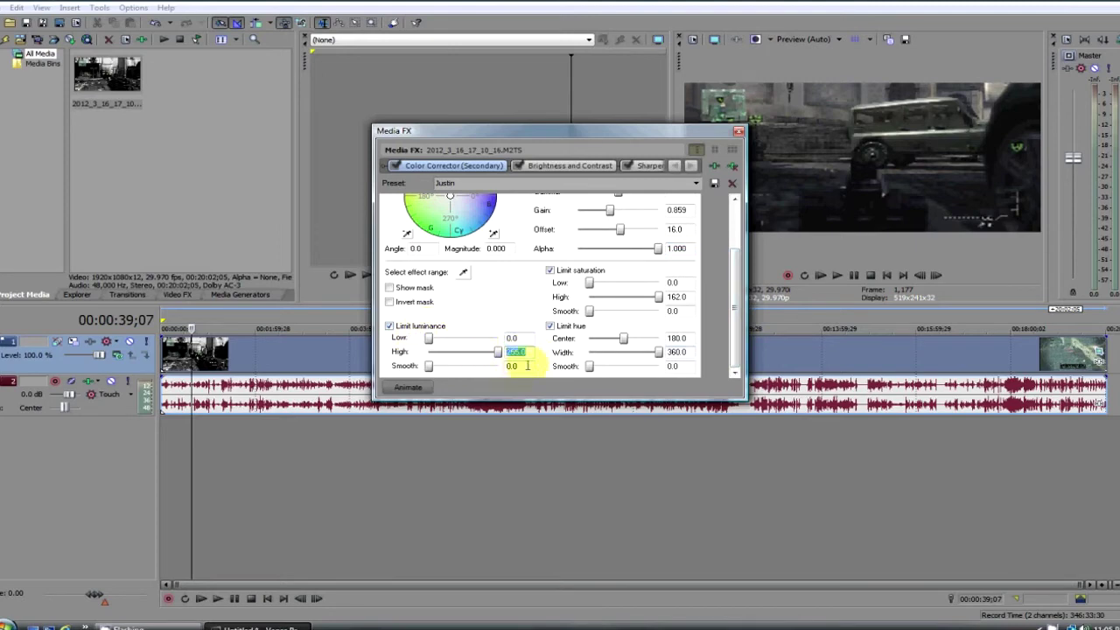
click(520, 366)
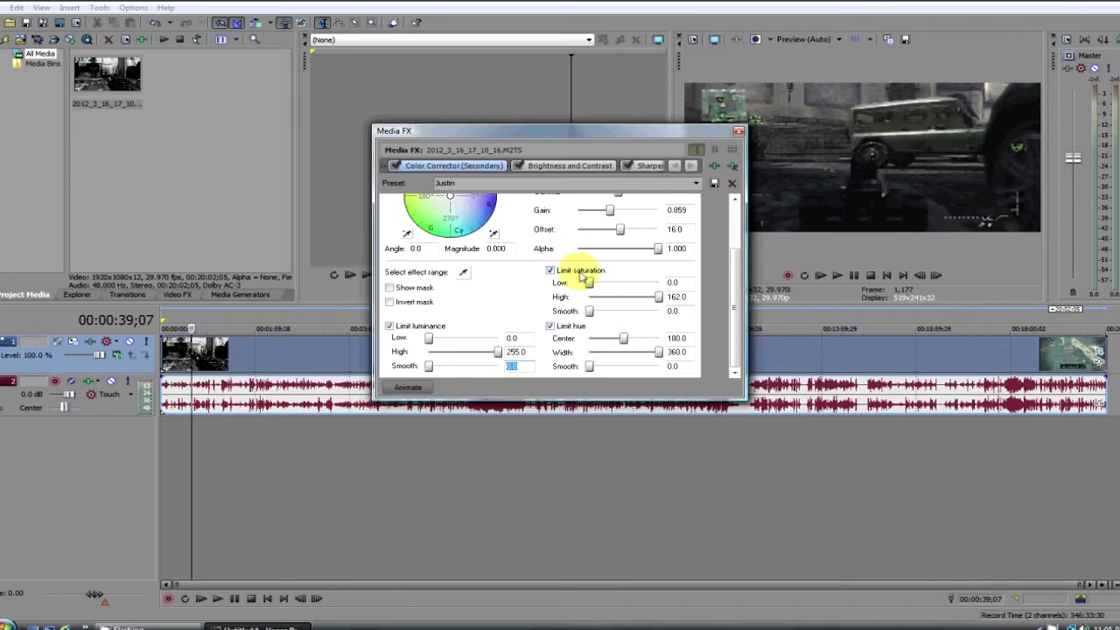
click(676, 297)
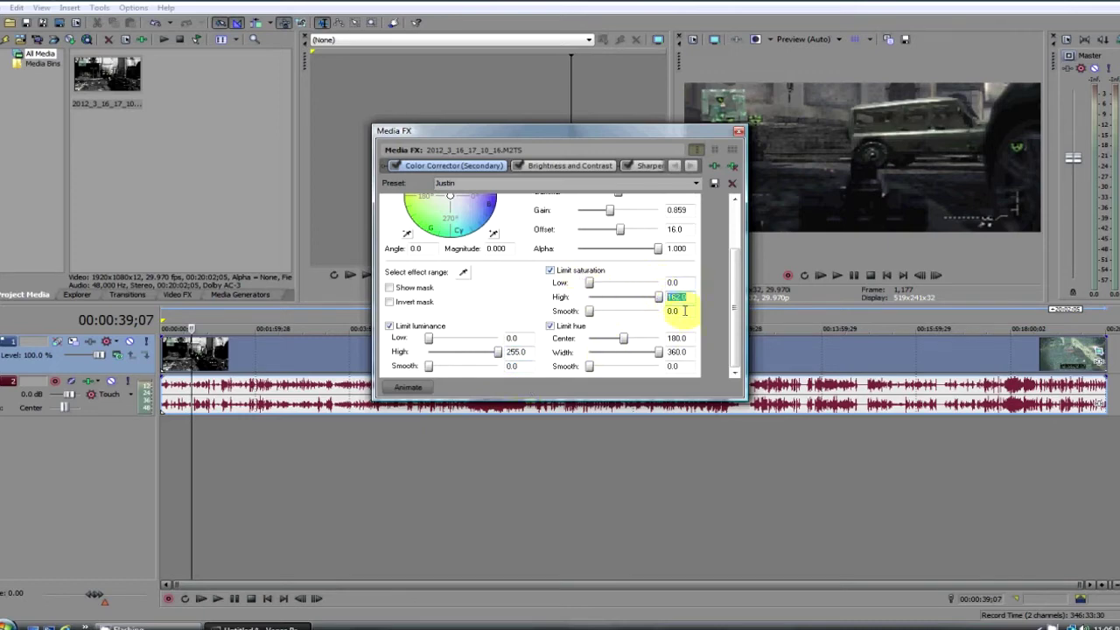
click(686, 310)
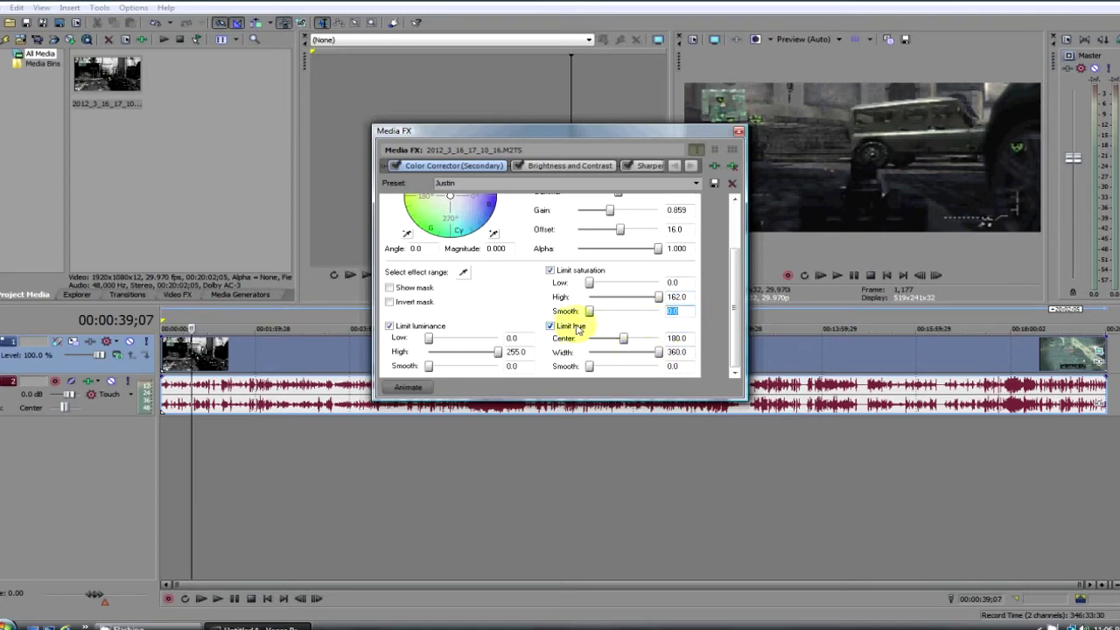
click(677, 338)
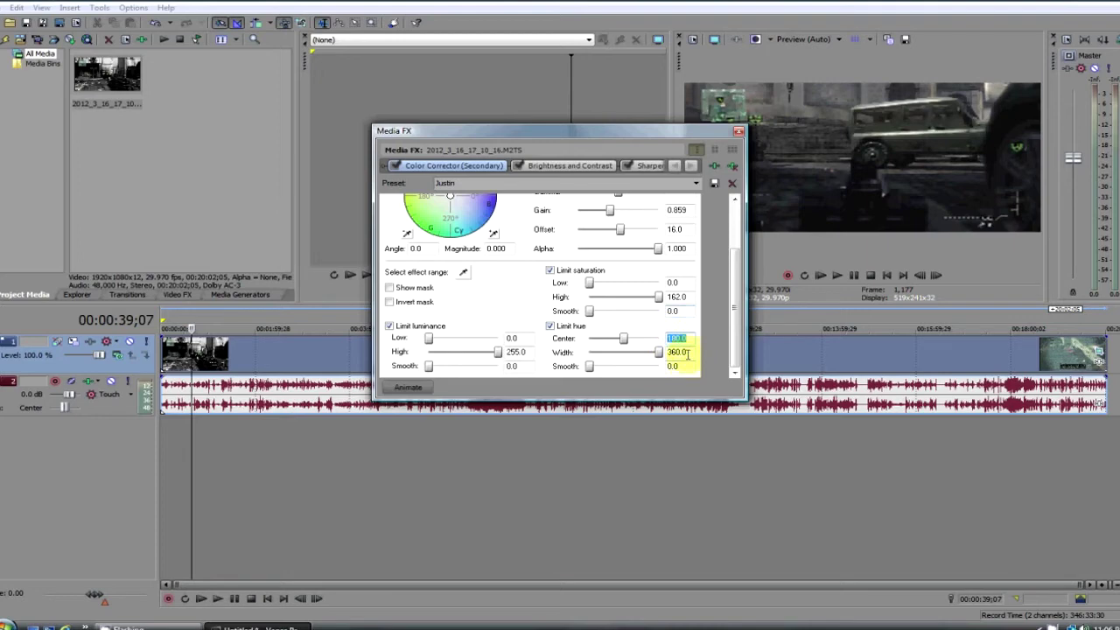
click(678, 352)
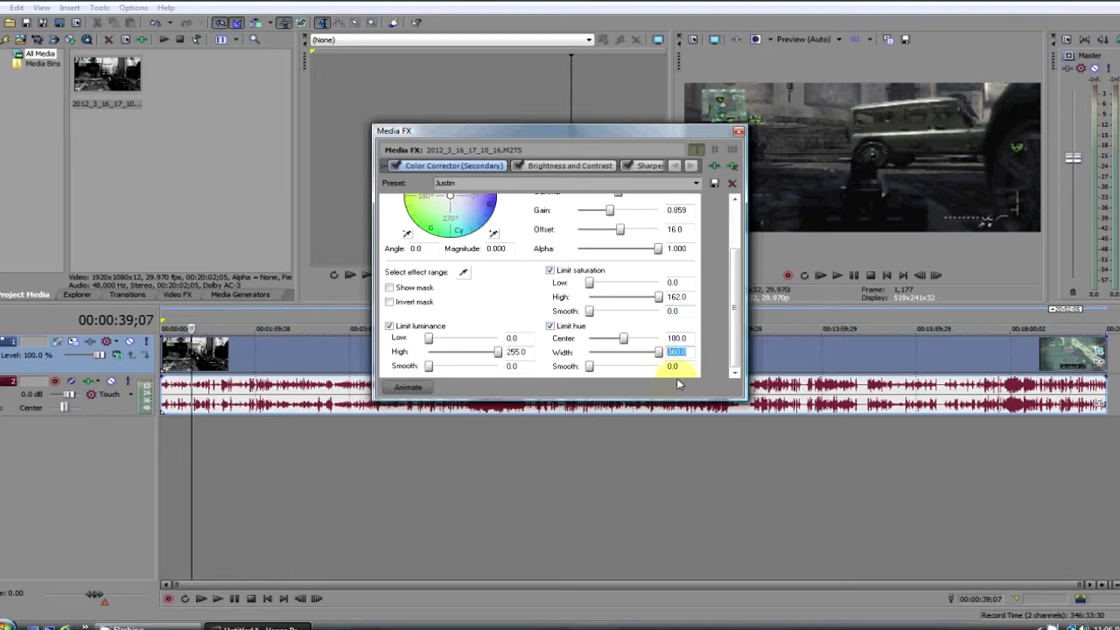
click(683, 366)
drag(736, 326, 737, 280)
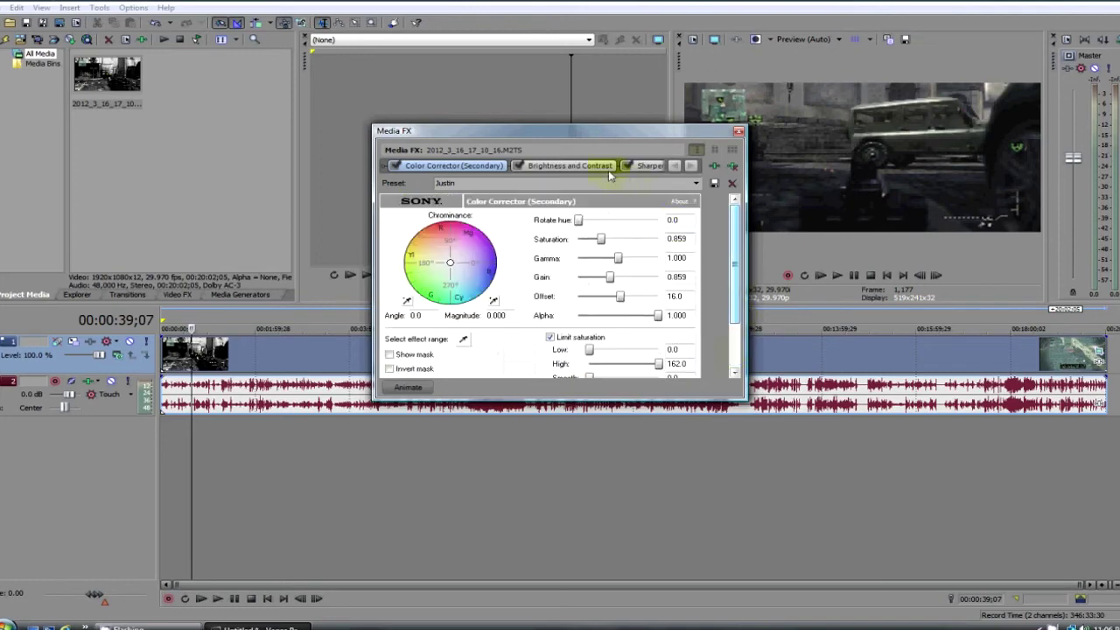
Step: Try the Justin (Lighter) preset on Brightness and Contrast and review its values
click(567, 166)
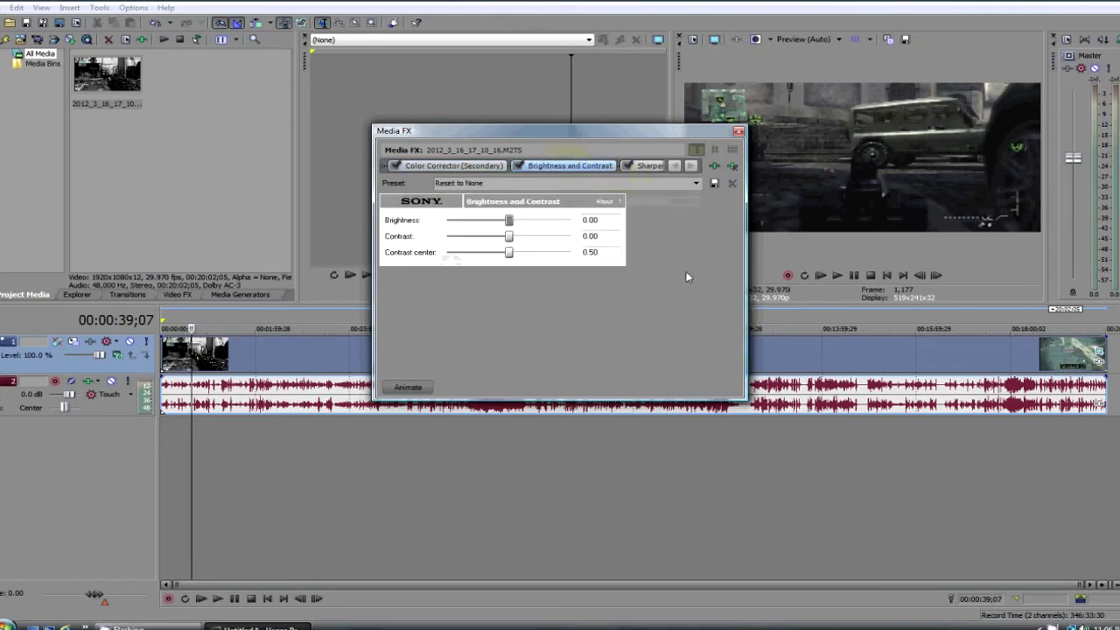
click(696, 183)
click(611, 282)
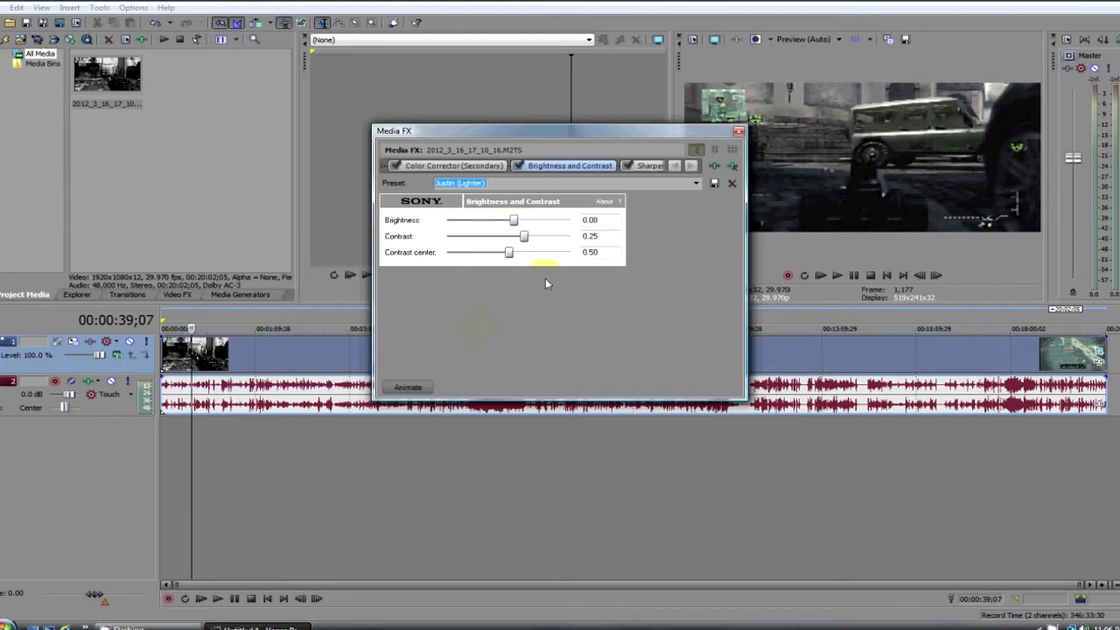
click(591, 220)
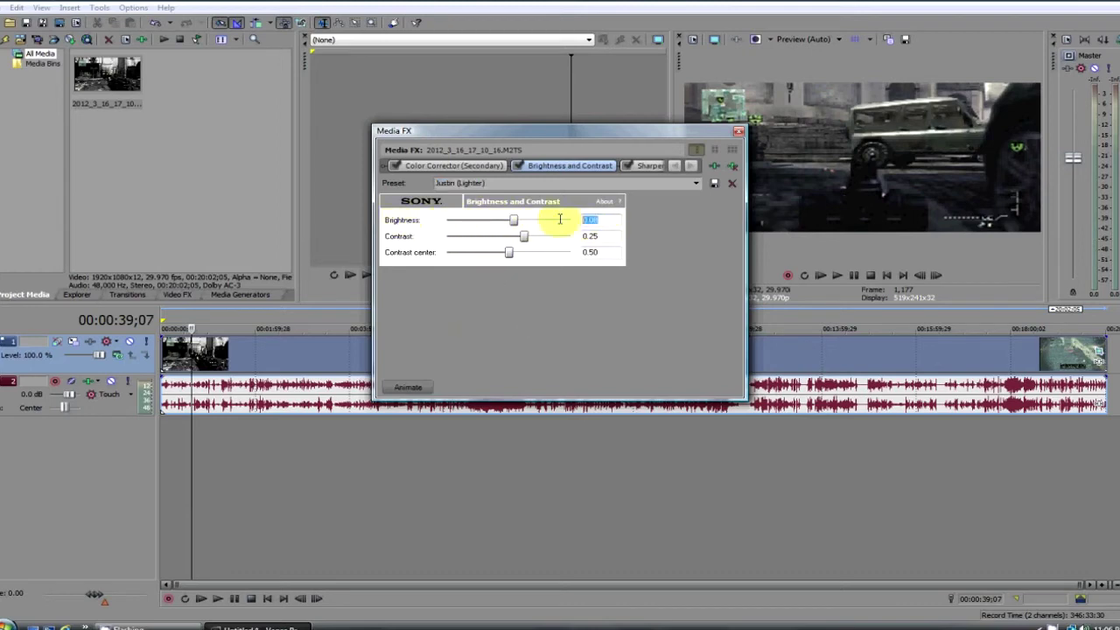
click(609, 236)
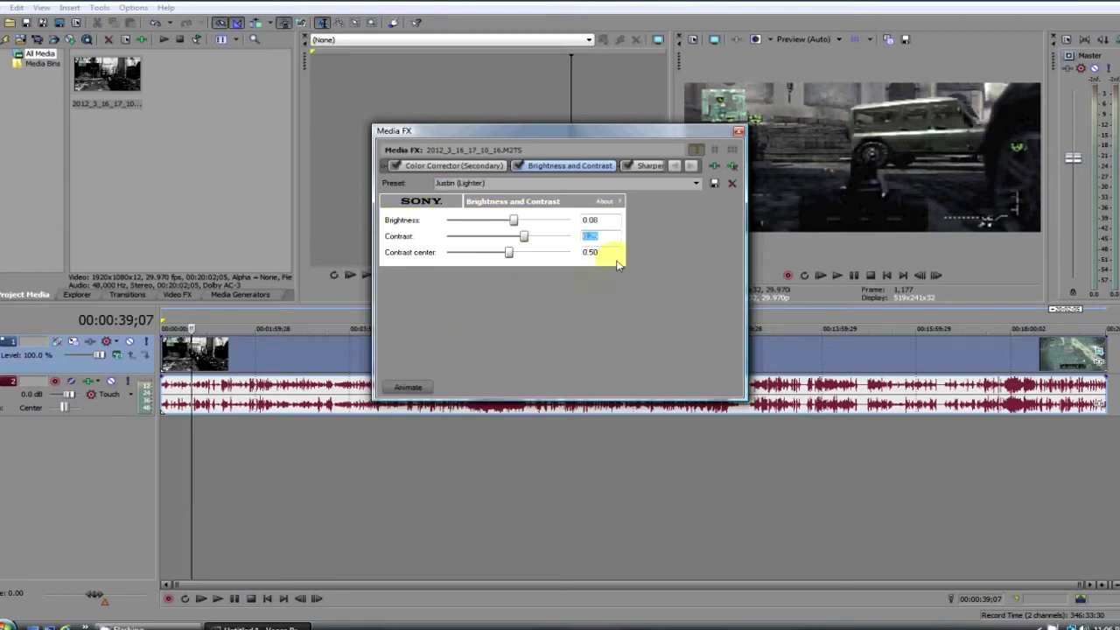
click(610, 253)
Step: Switch to the Justin (Darker) preset: brightness 0.00, contrast 0.38, contrast center 0.50
click(696, 183)
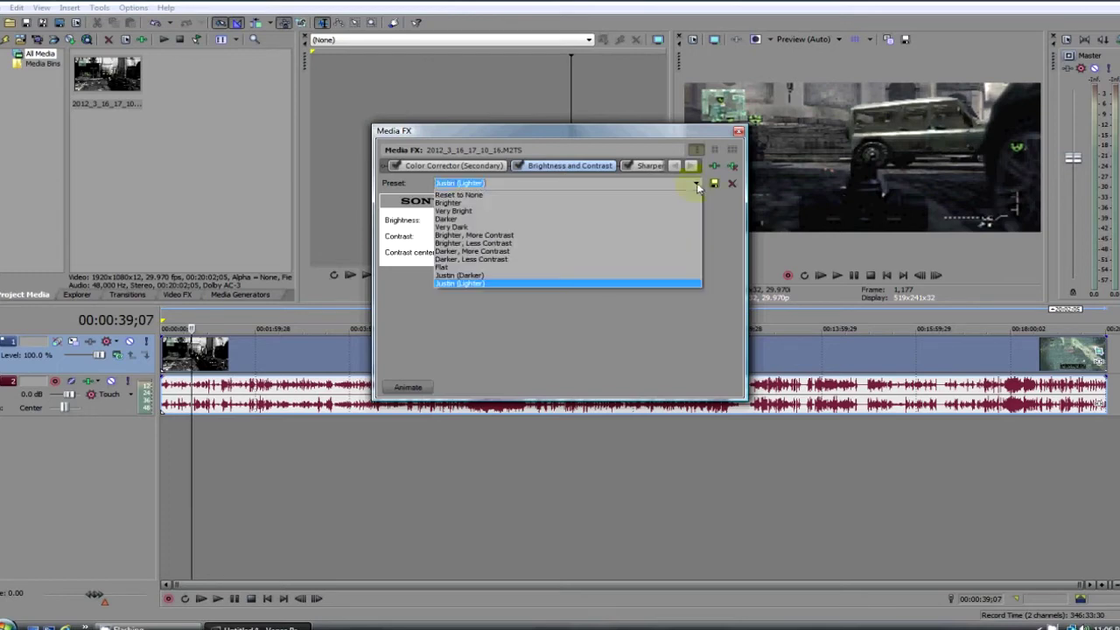
click(627, 275)
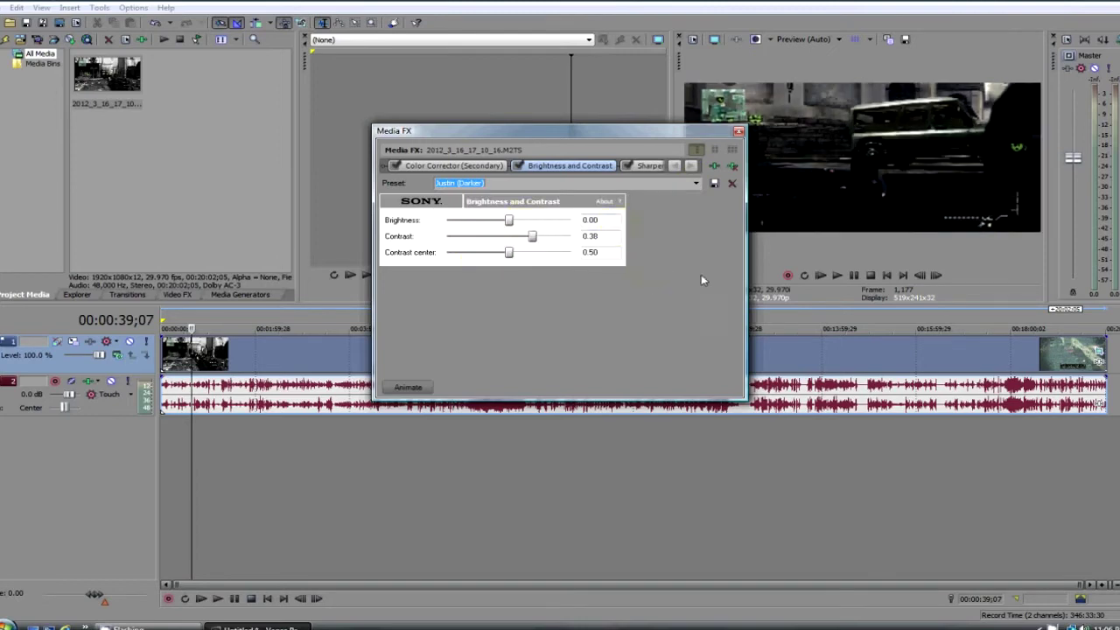
click(593, 220)
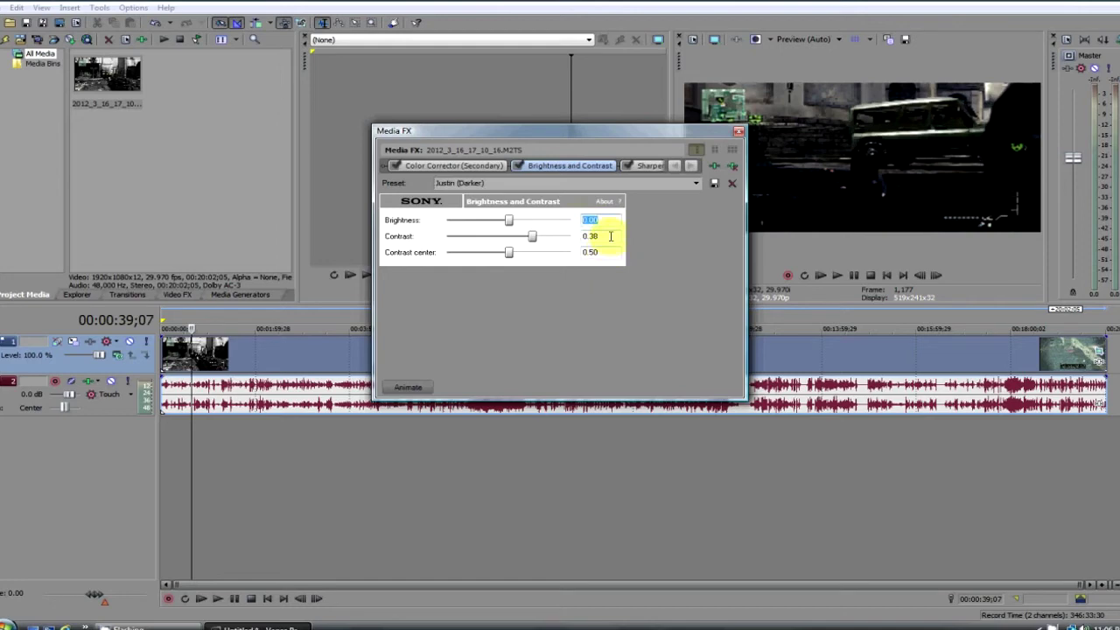
click(610, 236)
click(590, 252)
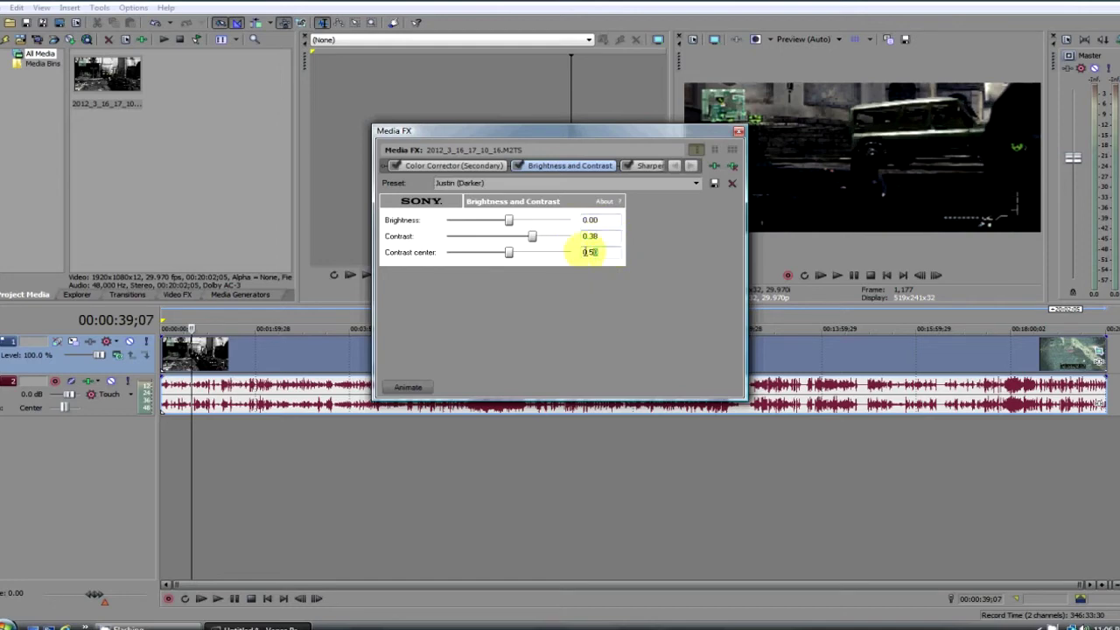
double_click(590, 252)
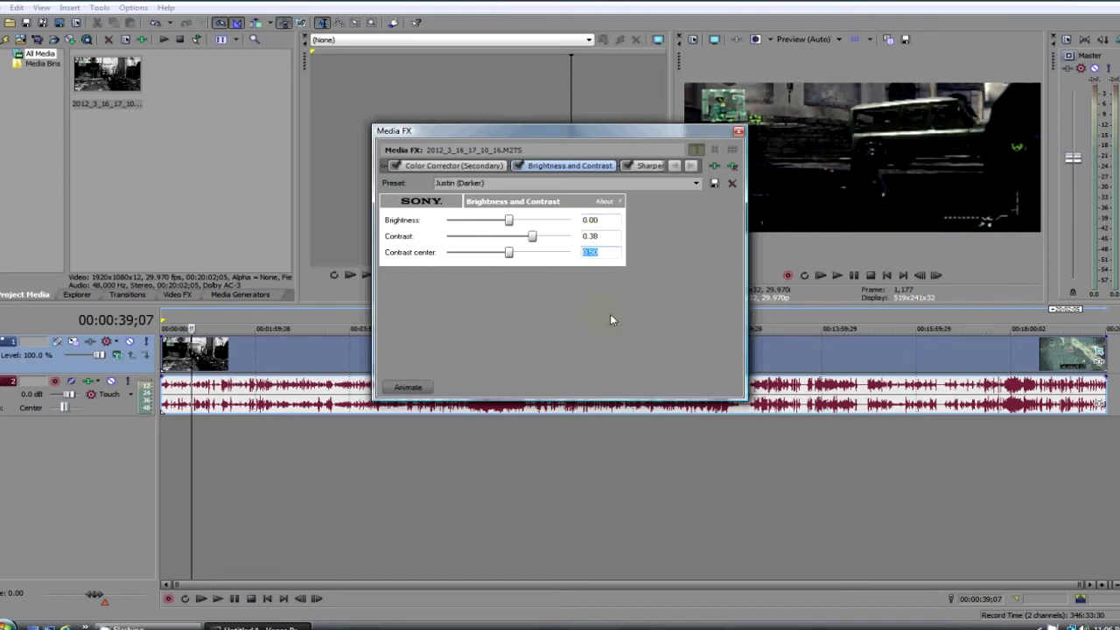
Step: Apply the custom Sharpen preset, sharpening the clip by 0.111
click(649, 165)
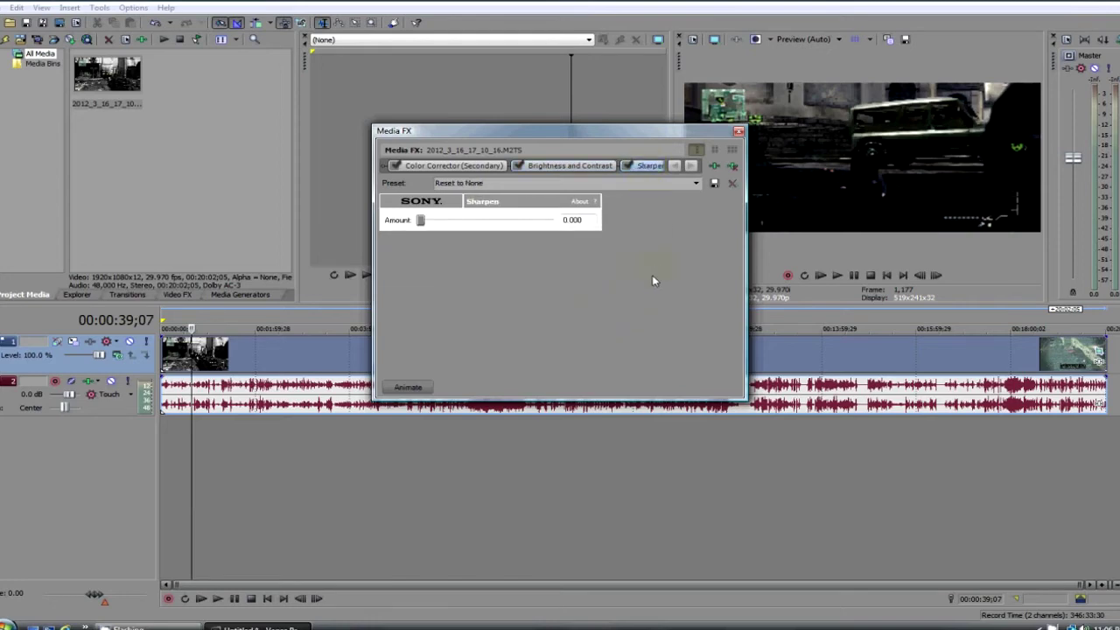
click(695, 183)
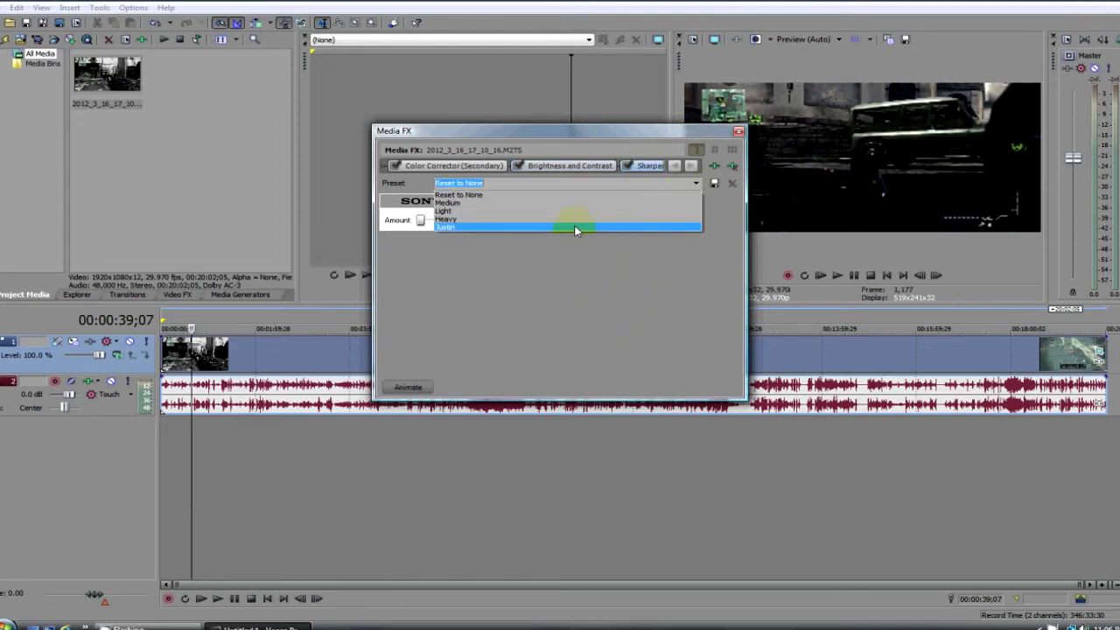
click(574, 225)
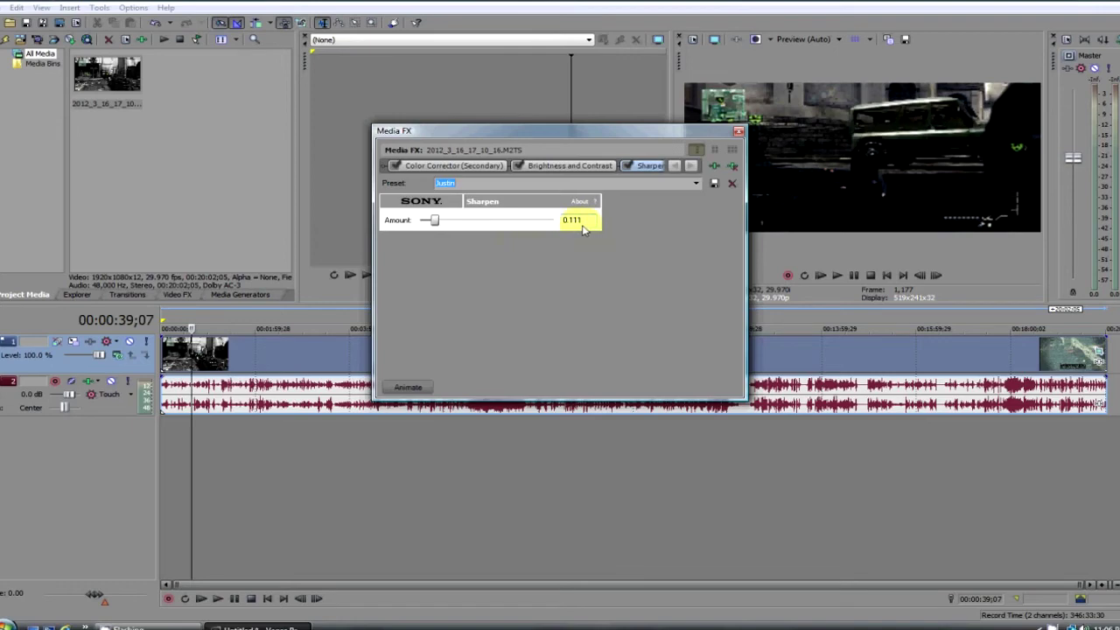
Step: Apply the Justin Saturation Adjust preset: amount 0.58, center 0.358, spread 0.736, low 1.0, high 0.0
click(691, 165)
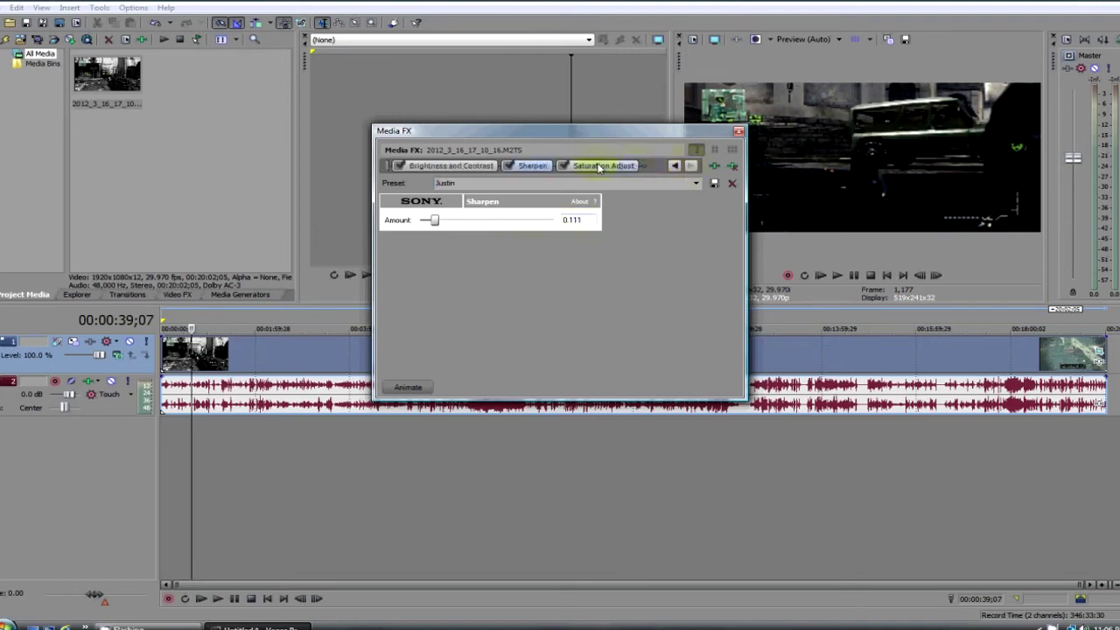
click(600, 167)
click(696, 183)
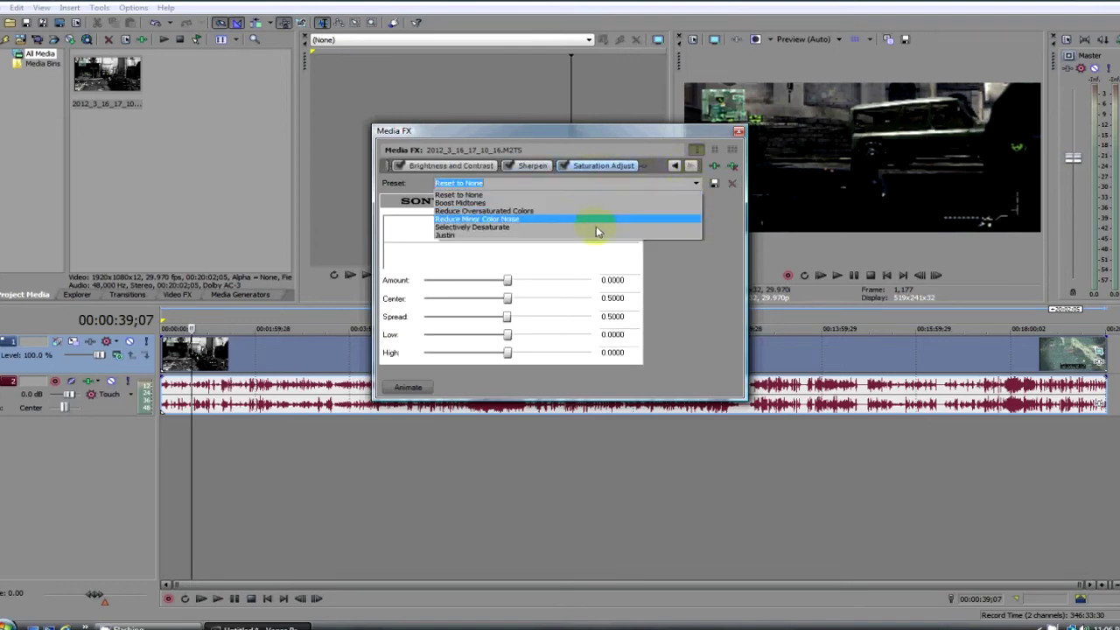
click(585, 234)
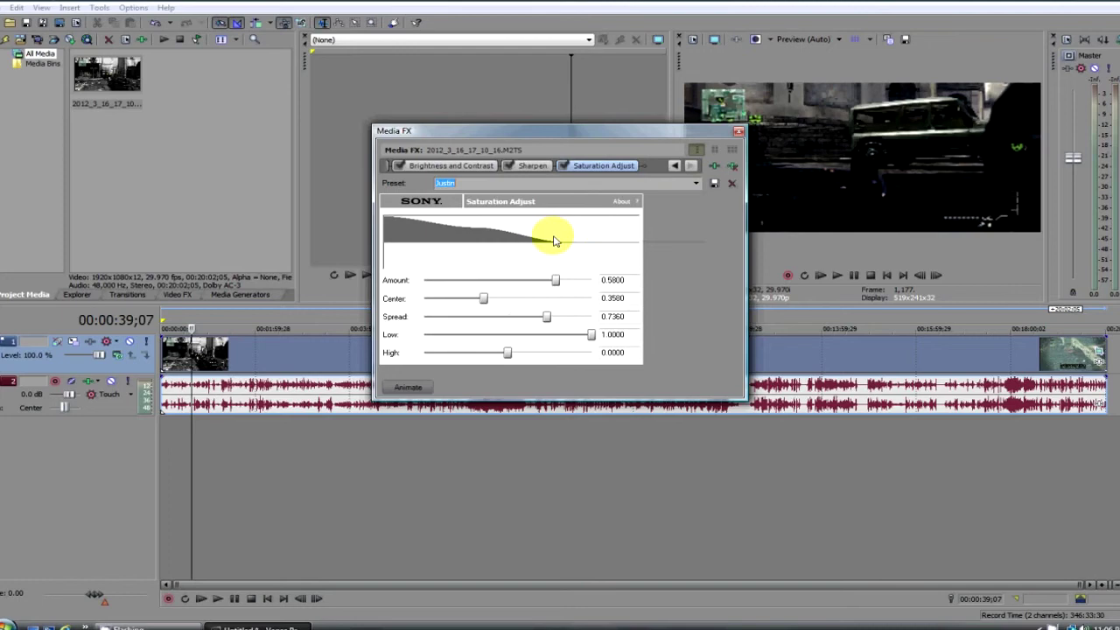
click(631, 279)
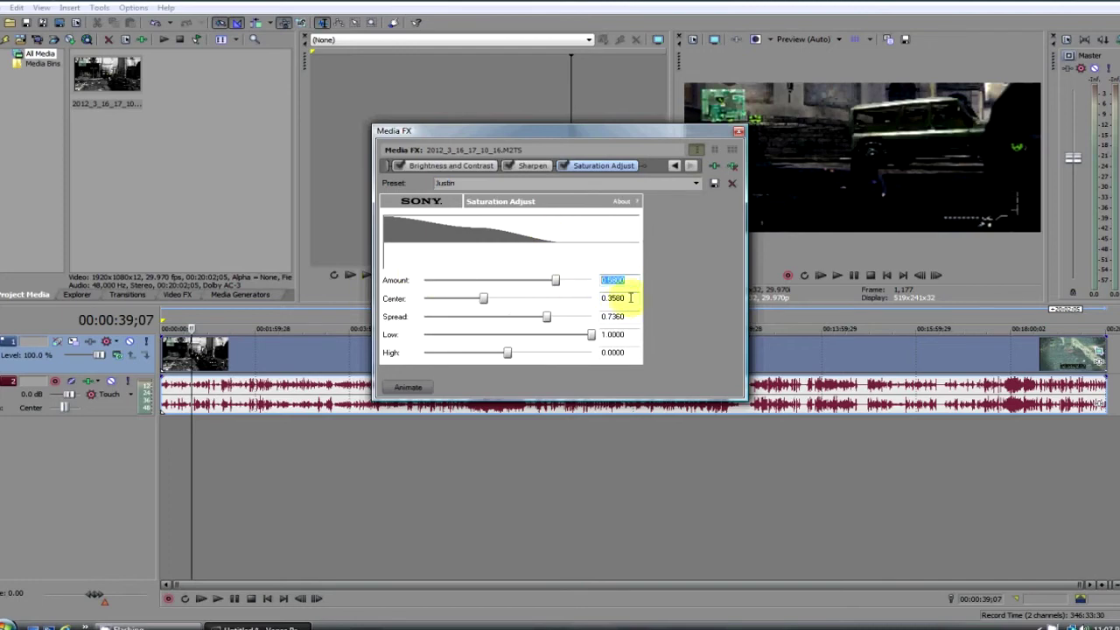
click(631, 298)
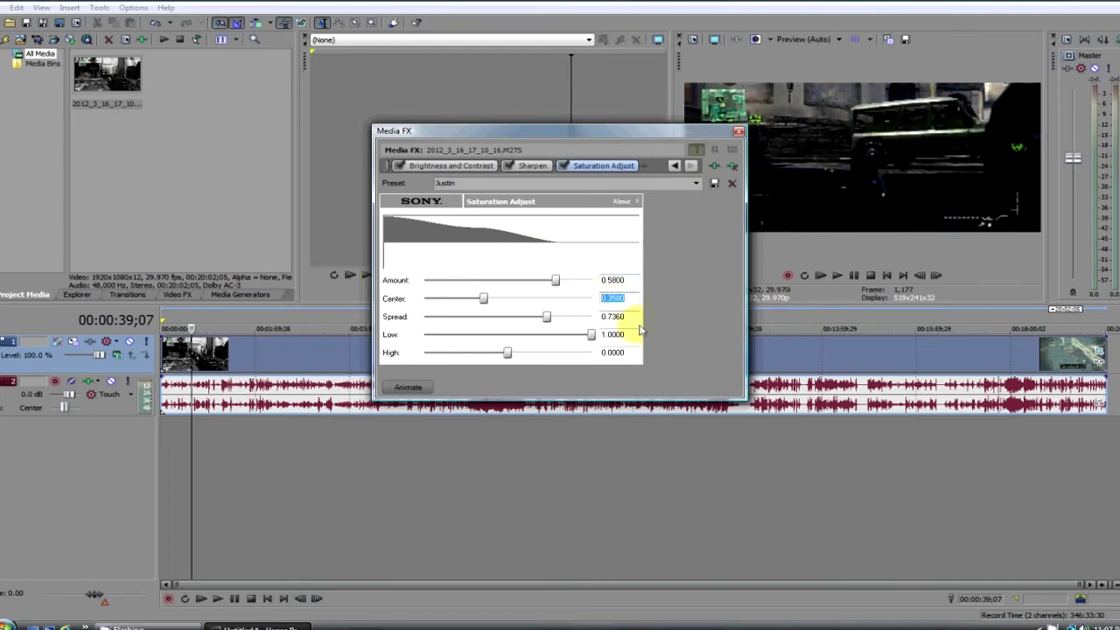
click(630, 315)
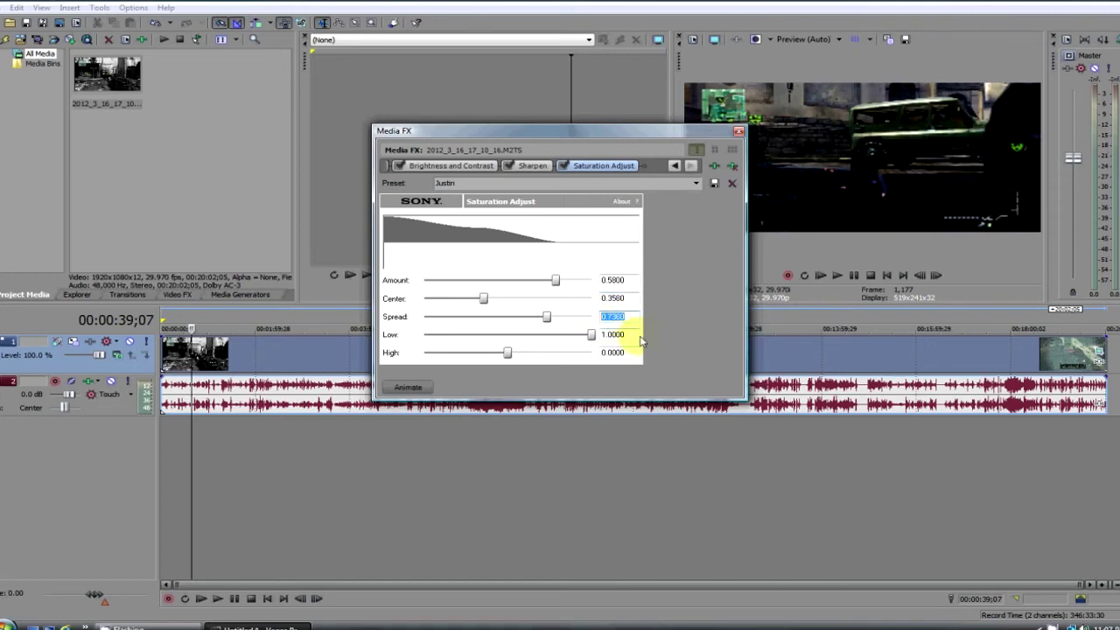
click(629, 333)
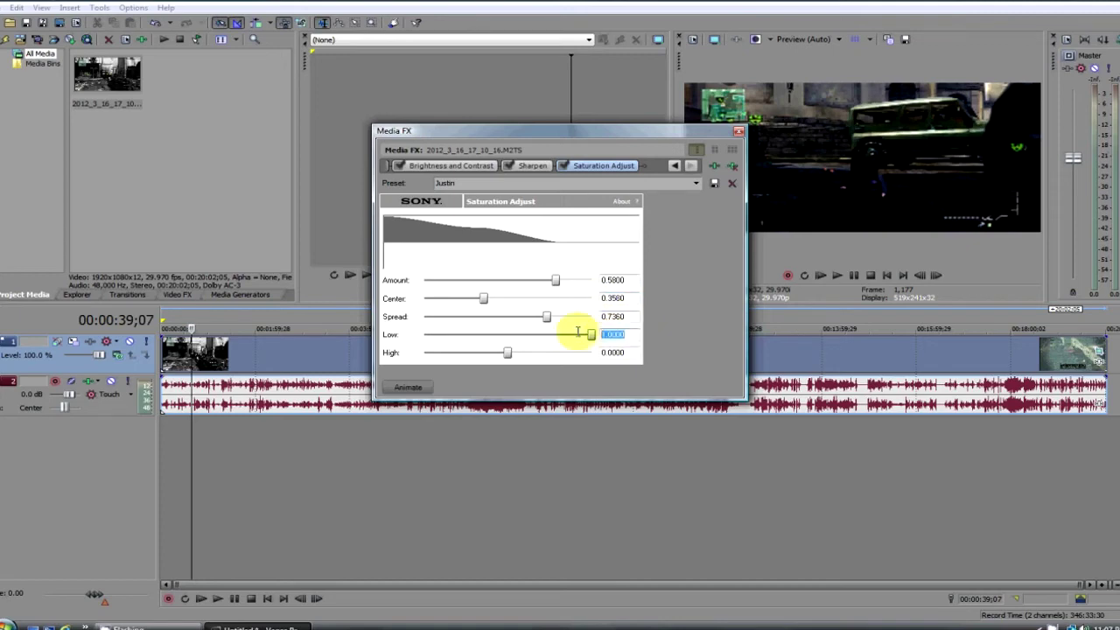
click(634, 351)
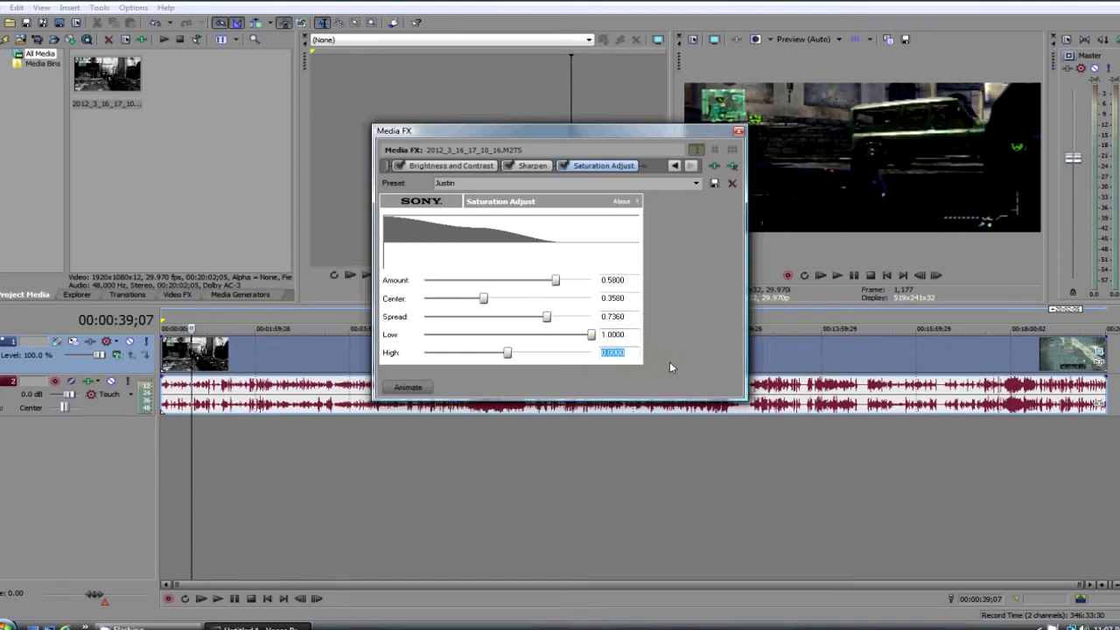
Step: Close the Media FX window and bring up the File menu
click(739, 133)
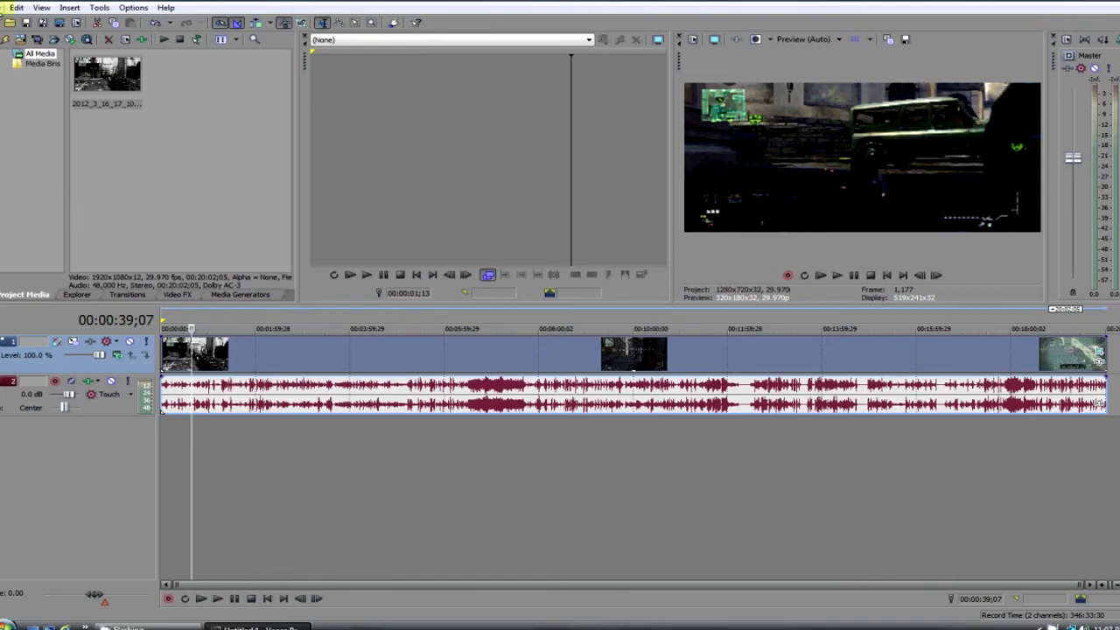
click(4, 7)
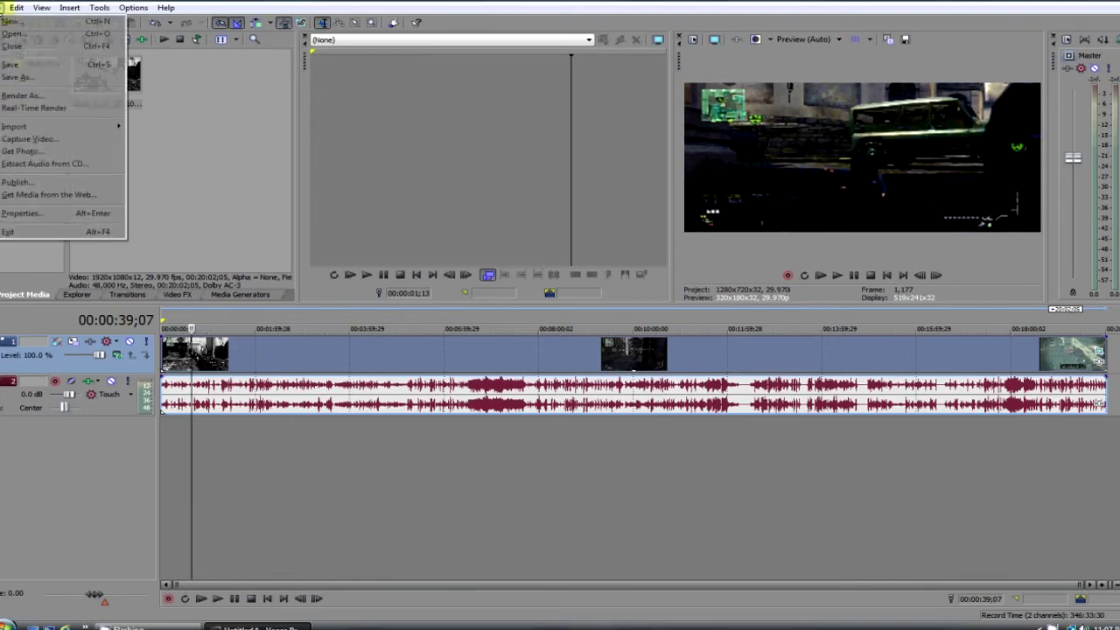
Step: Render Untitled.mp4 as Sony AVC/MVC with the Justin template: 1280x720, 29.970 fps, 15,000,000 bps
click(67, 97)
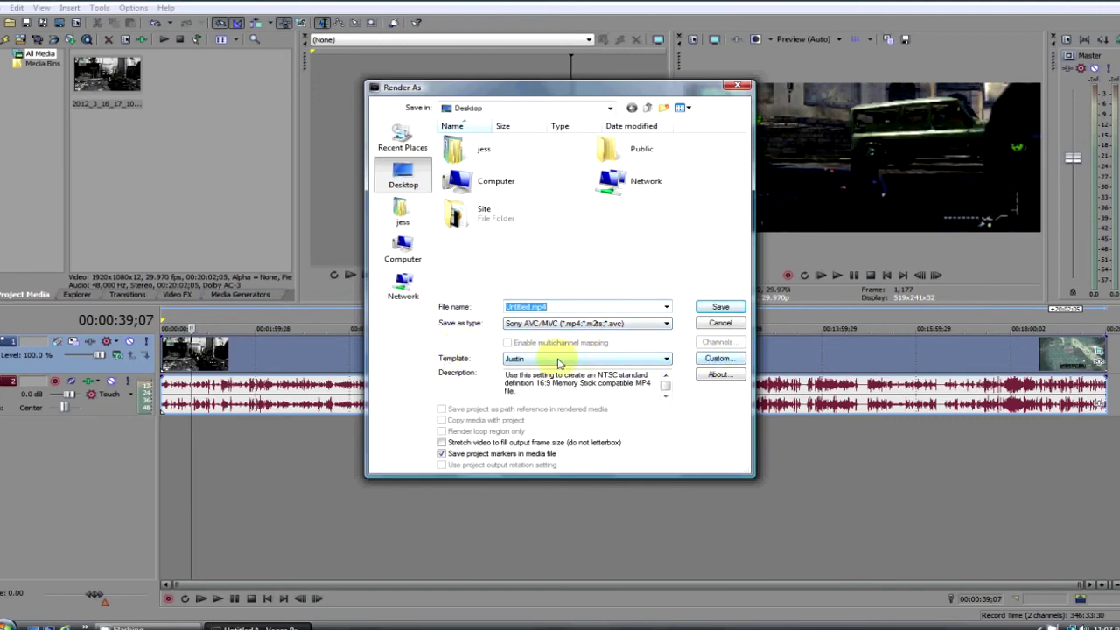
click(718, 359)
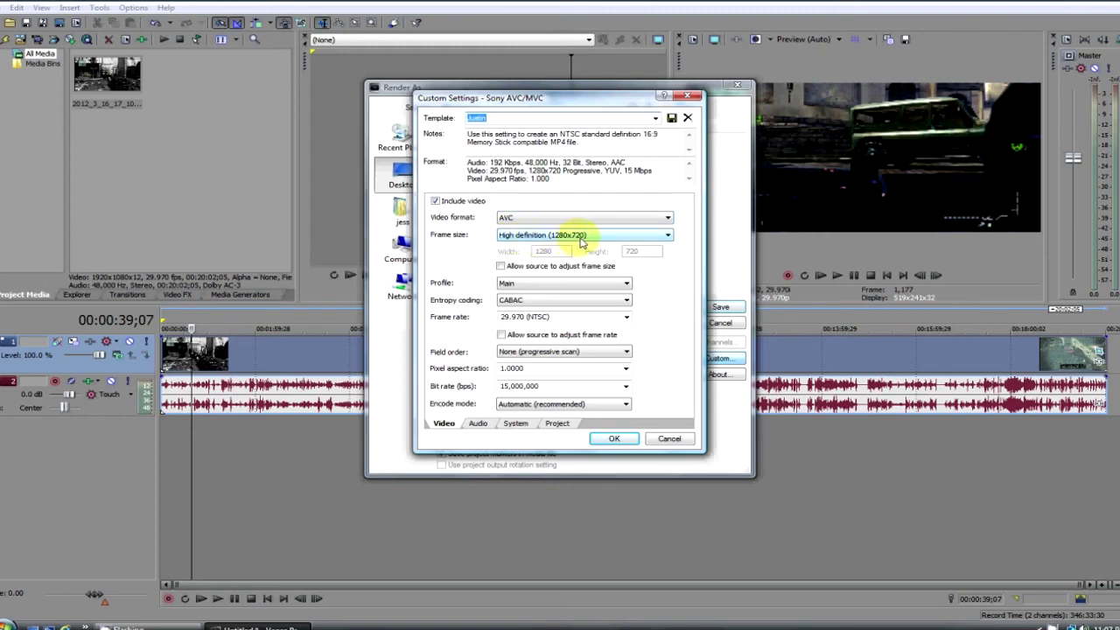
Step: Review the Profile and Entropy coding settings and keep the frame rate at 29.970 fps
click(512, 283)
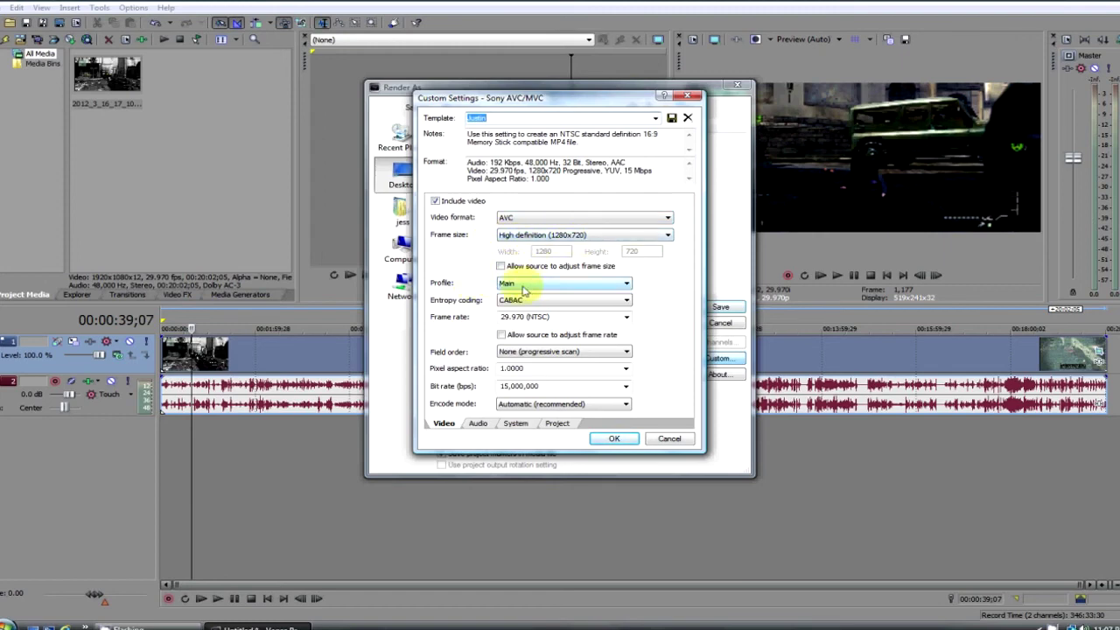
click(530, 301)
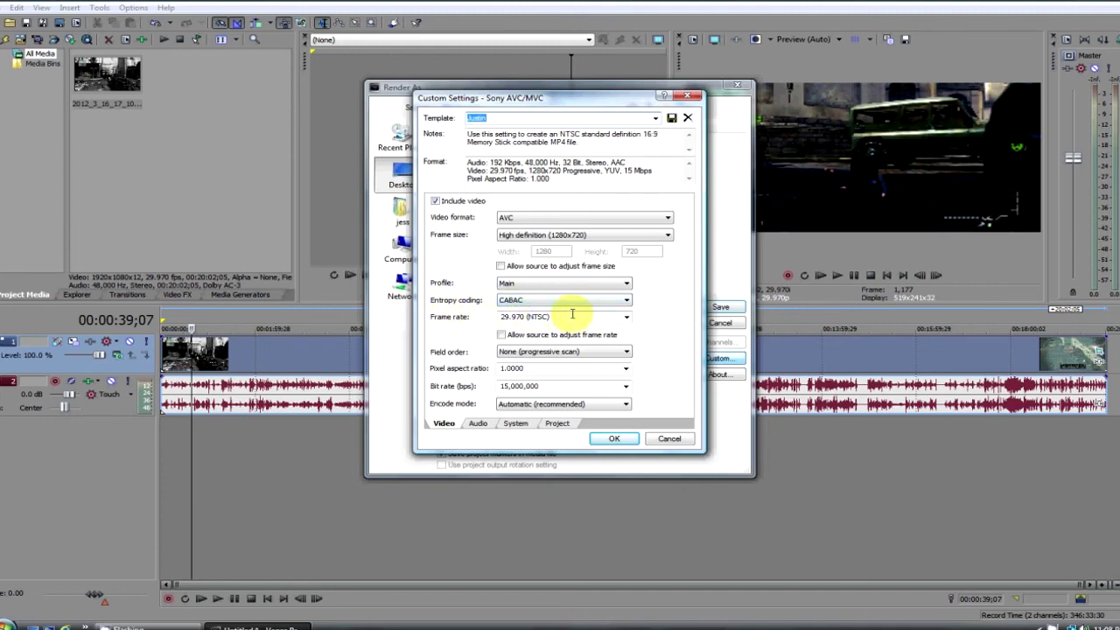
click(506, 319)
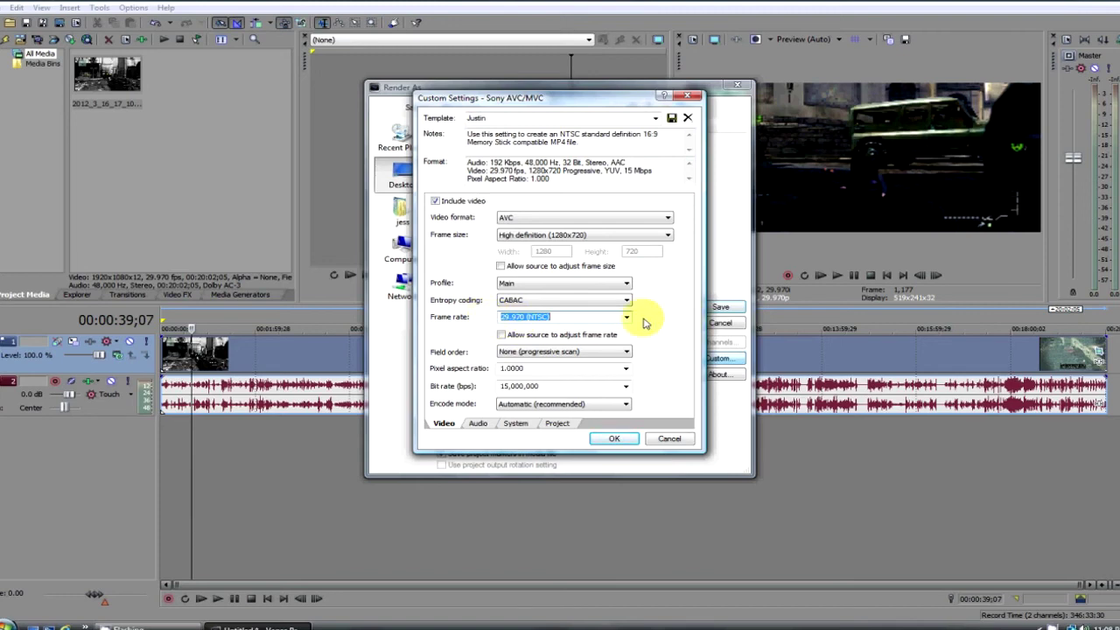
drag(569, 317, 480, 323)
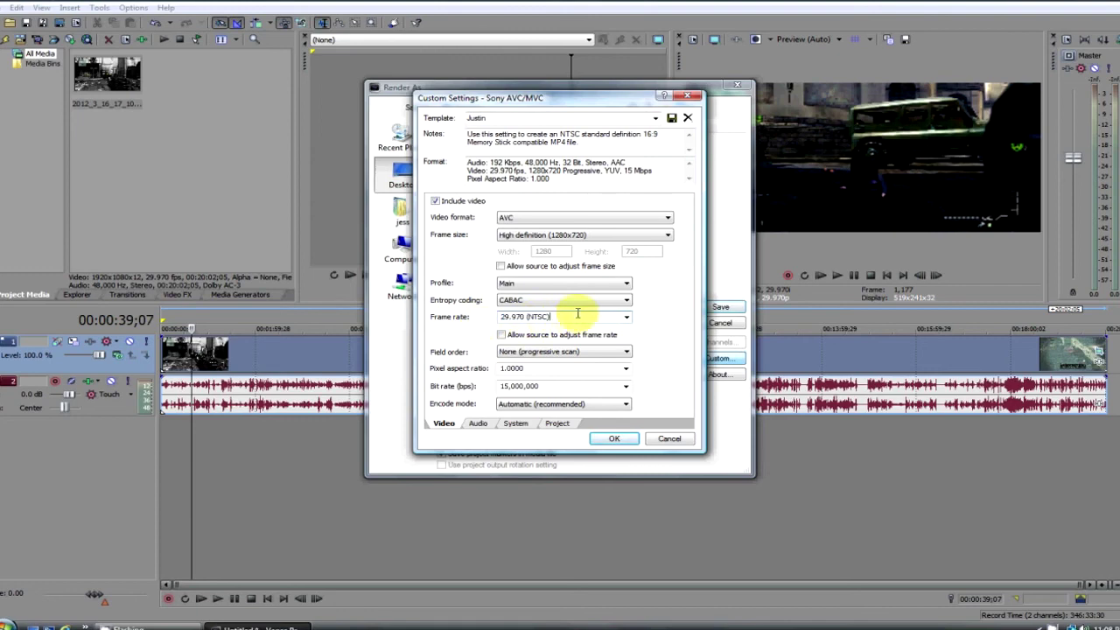
drag(577, 313, 479, 322)
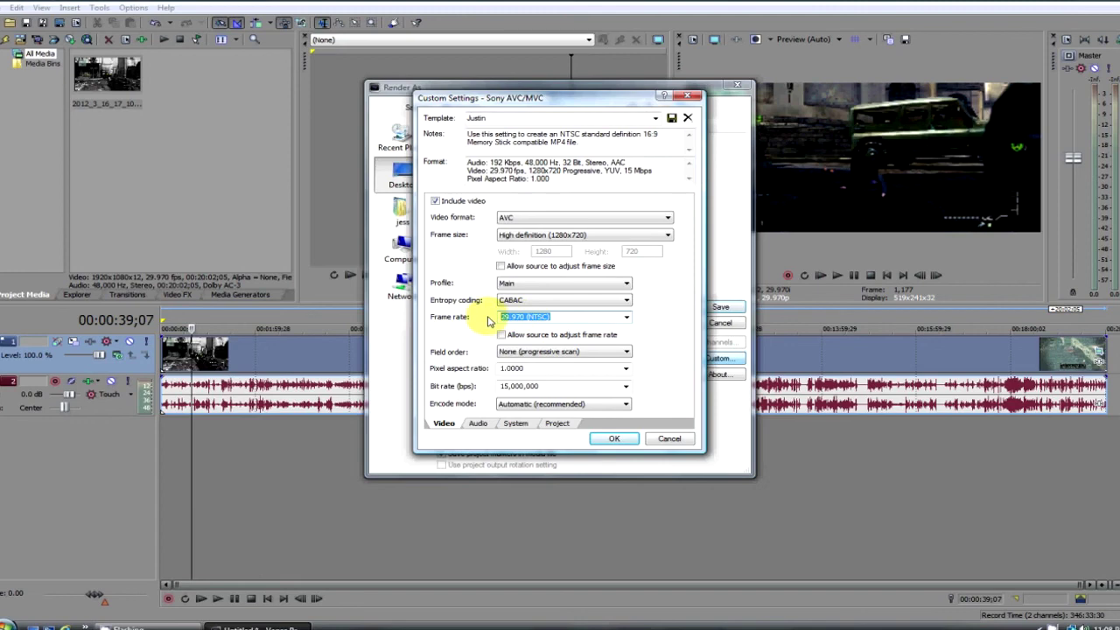
click(626, 317)
click(652, 322)
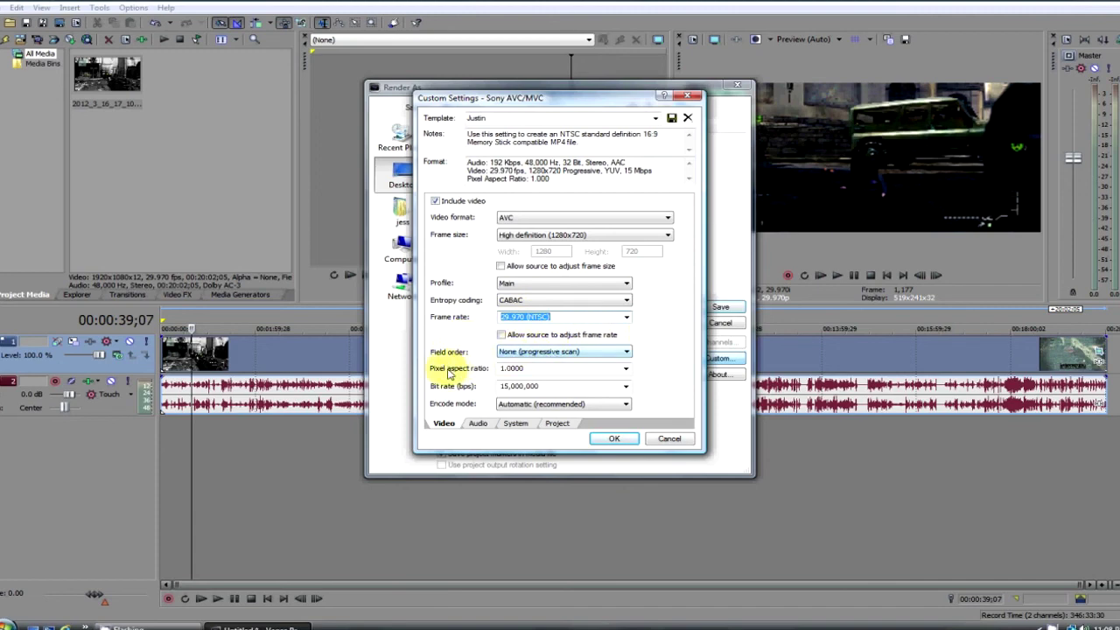
Step: Keep the bit rate at 15,000,000 bps and confirm the custom encoding settings
click(512, 368)
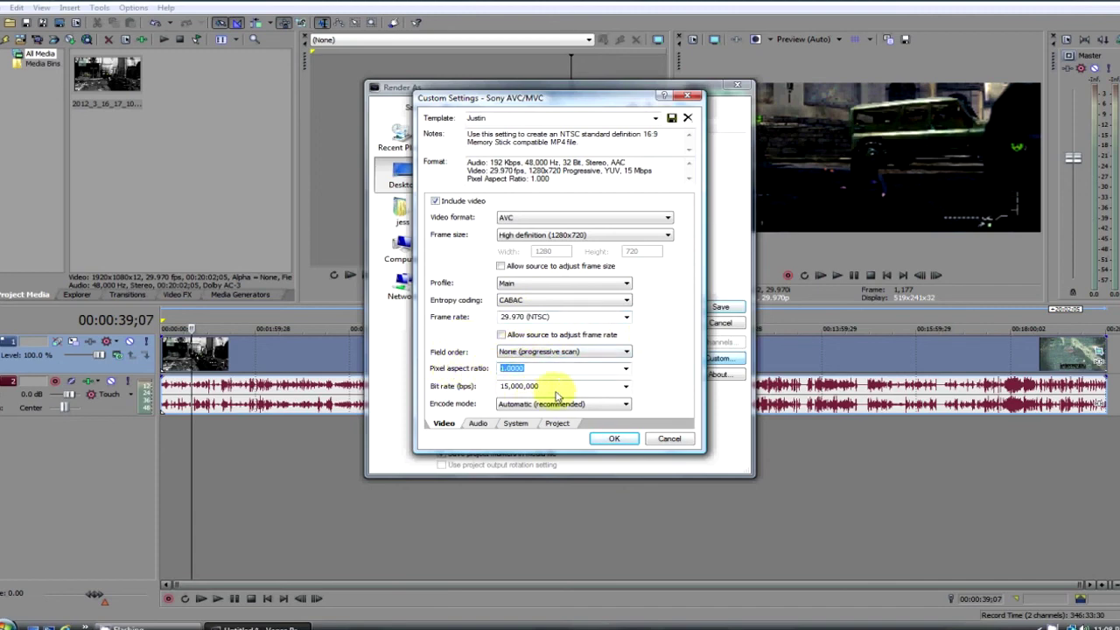
click(557, 385)
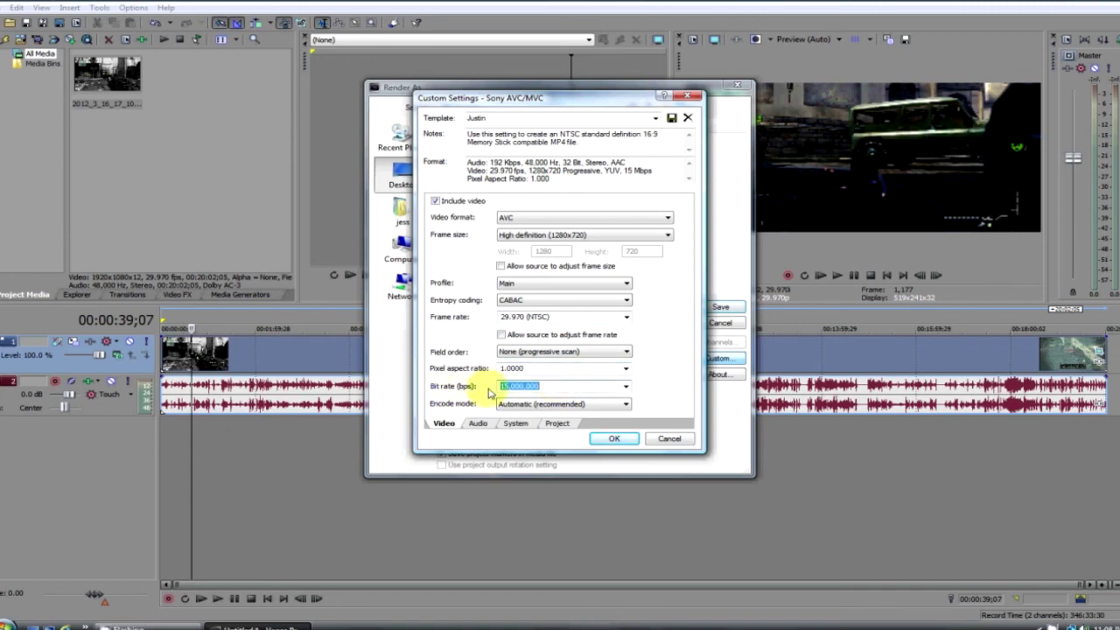
click(625, 387)
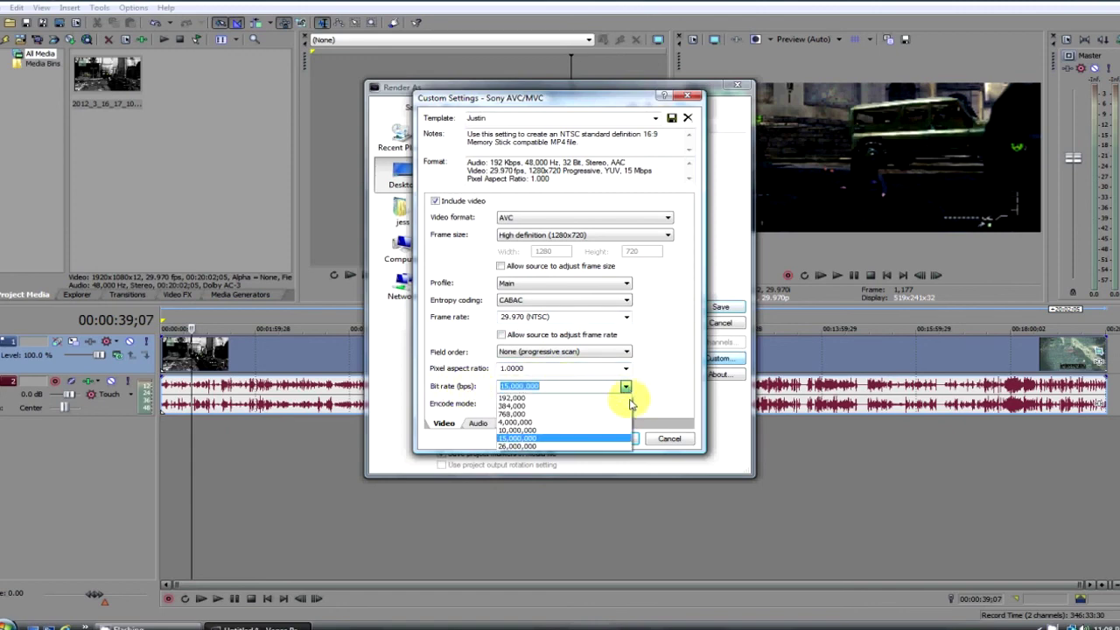
click(586, 440)
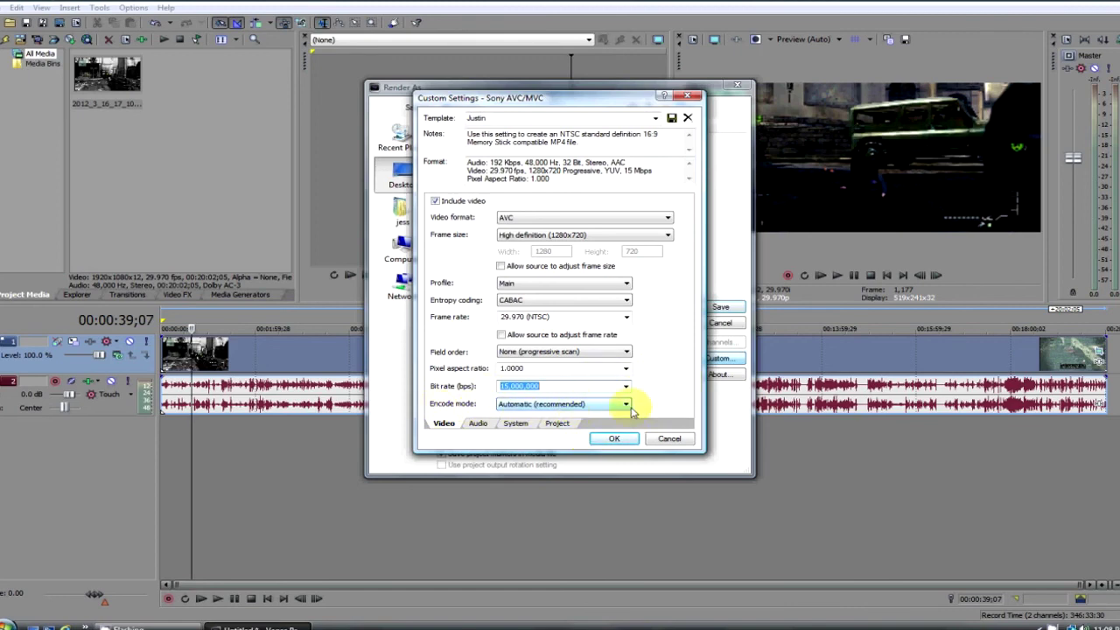
click(615, 440)
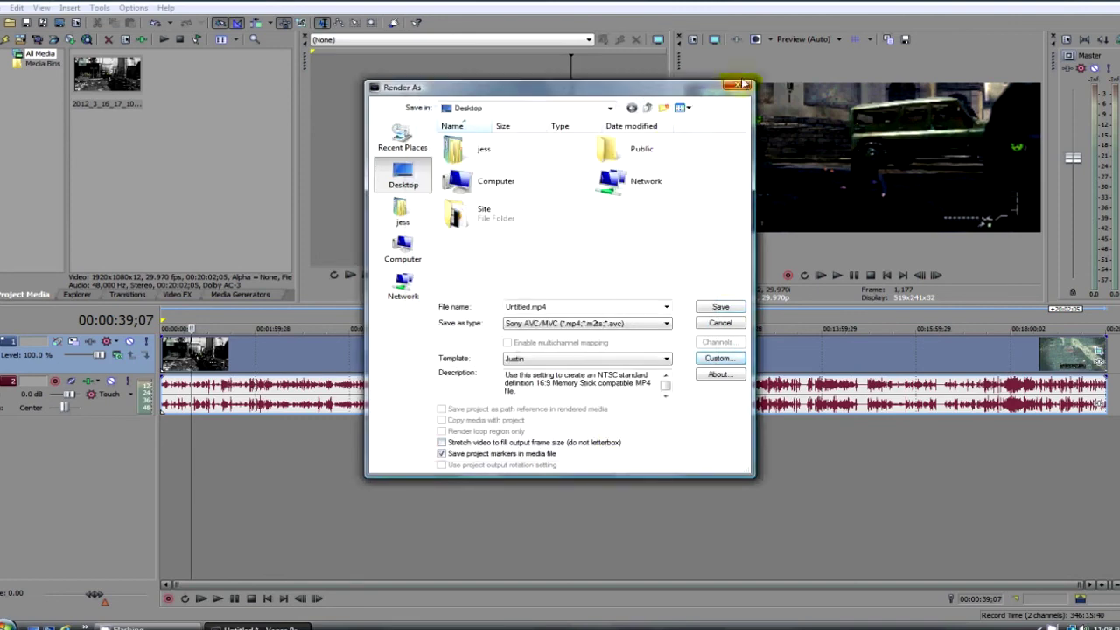
Step: Close Render As without rendering and quit Vegas, discarding unsaved project changes
click(738, 85)
key(alt+F4)
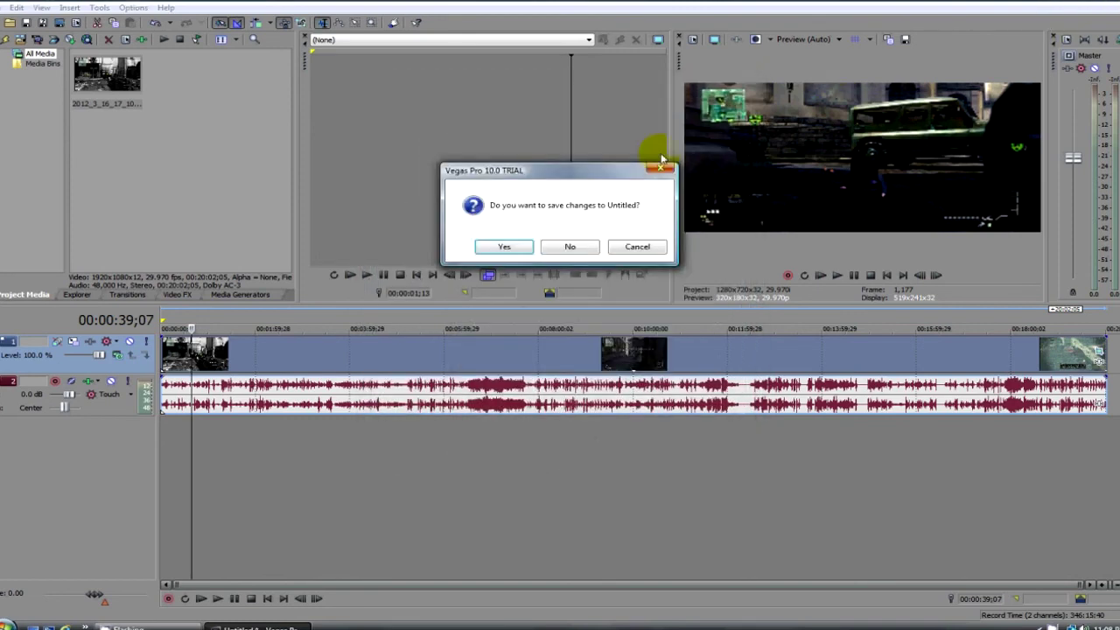
click(570, 248)
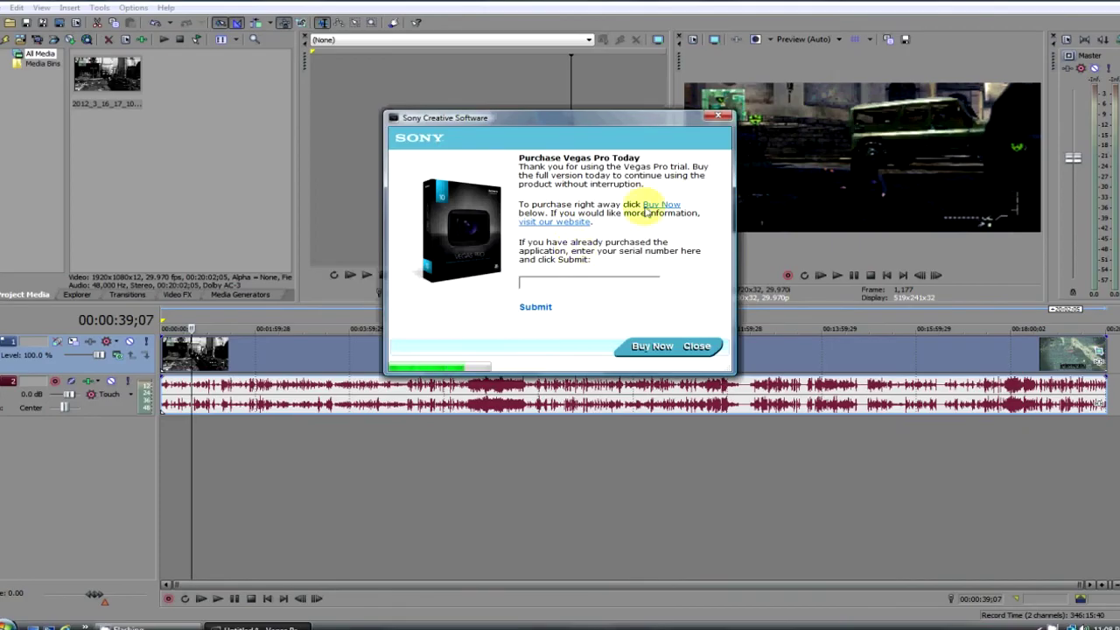